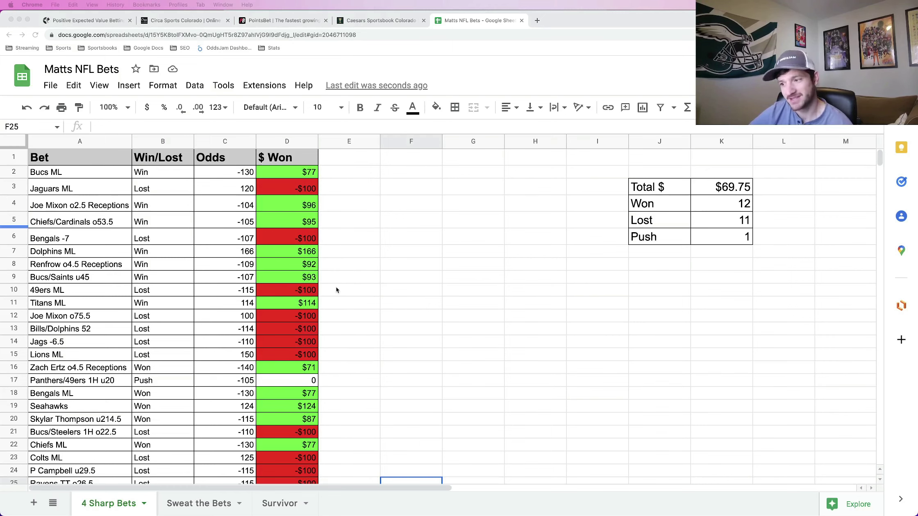
Select the Week 7 bet rows: Chiefs ML, Colts ML, P Campbell u29.5 and Ravens TT o26.5.
scroll(336, 290, down, 5)
scroll(336, 290, up, 3)
scroll(299, 304, up, 1)
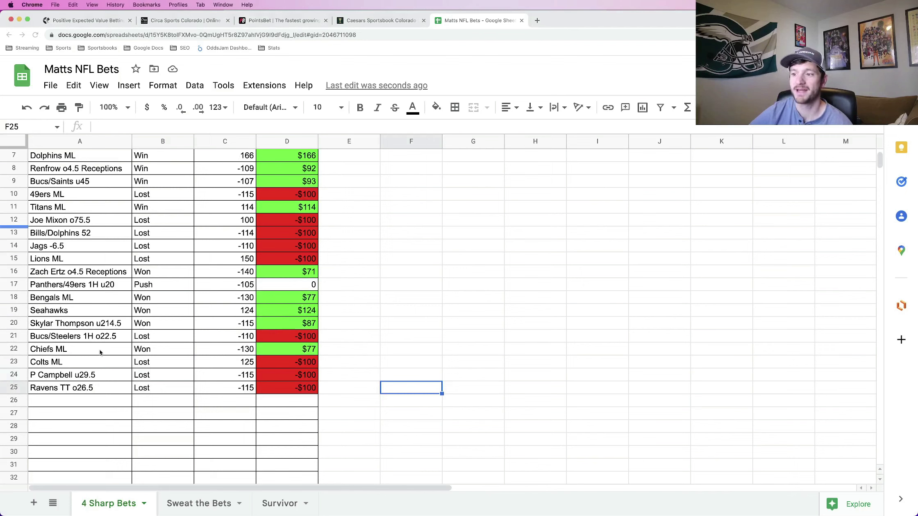
drag(295, 349, 122, 356)
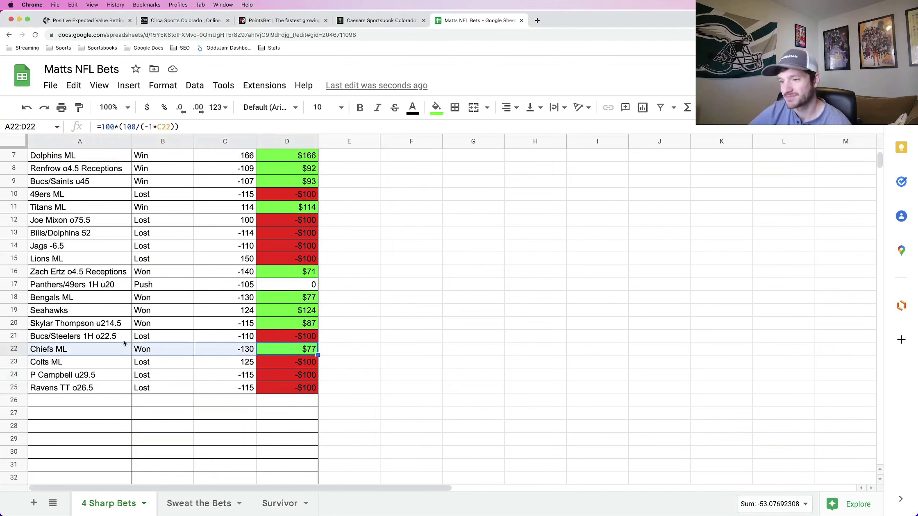
click(88, 364)
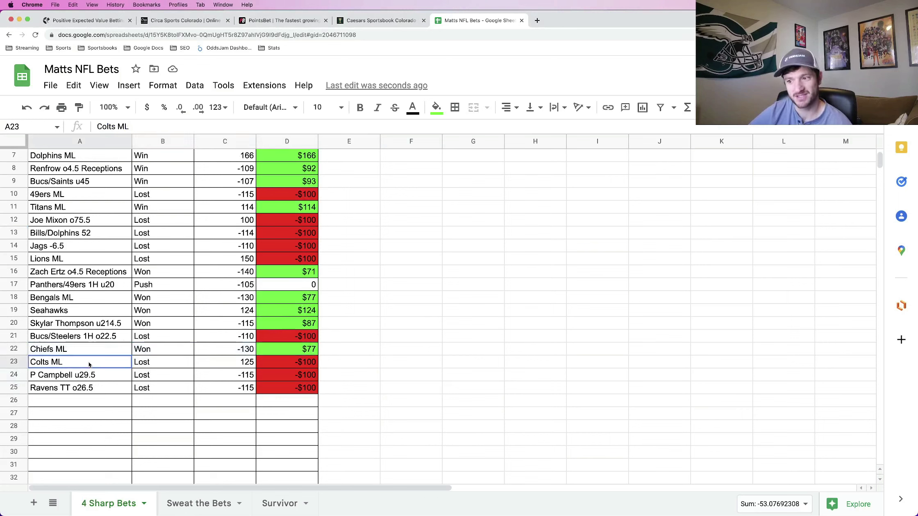
key(shift+Right)
key(shift+Right)
key(shift+Right)
click(90, 377)
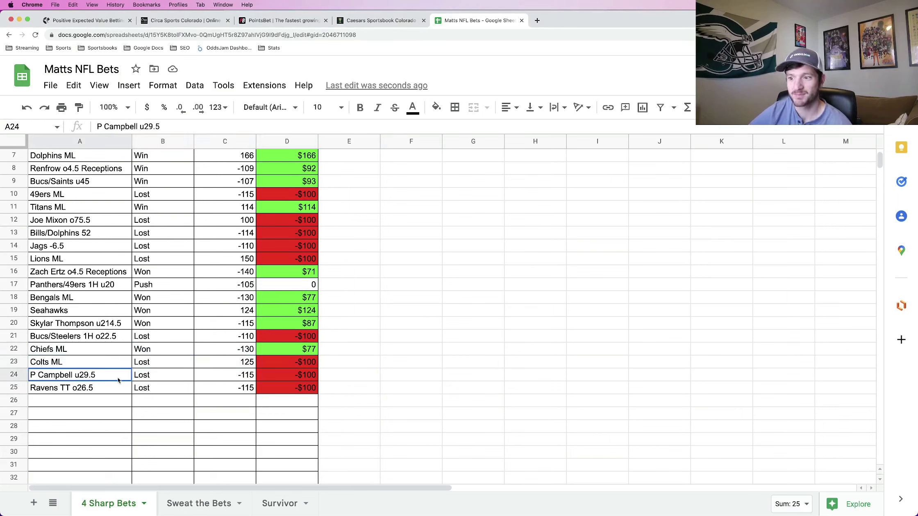
key(shift+Right)
key(shift+Right)
key(shift+Right)
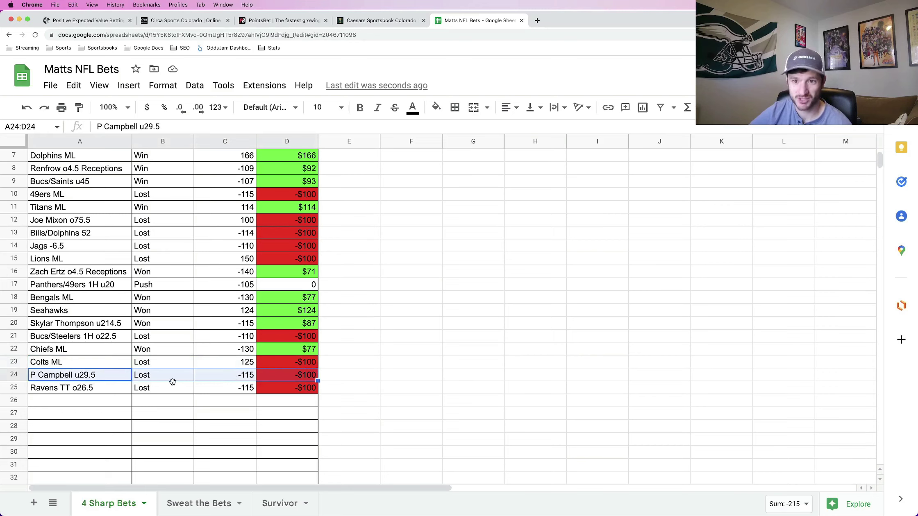
click(88, 389)
key(shift+Right)
key(shift+Right)
key(shift+Right)
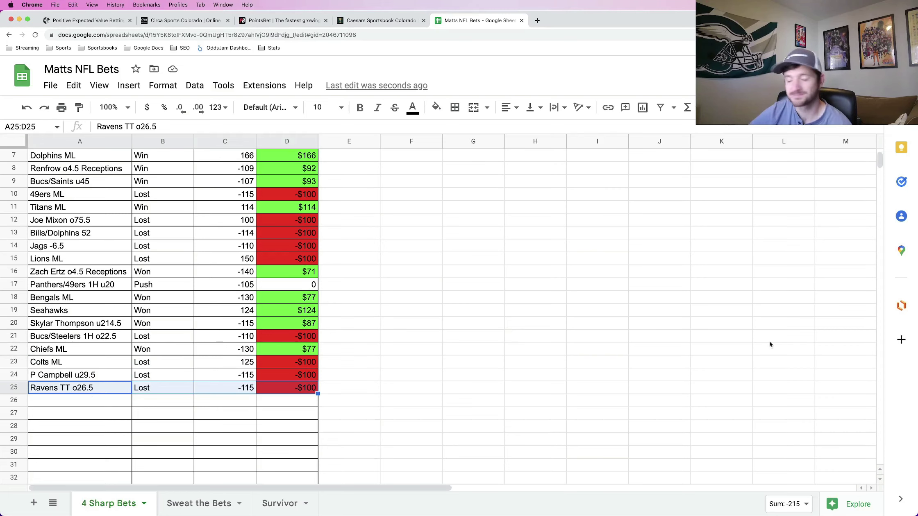
Review the totals: Total $69.75, 12 won, 11 lost, 1 push.
scroll(842, 301, up, 5)
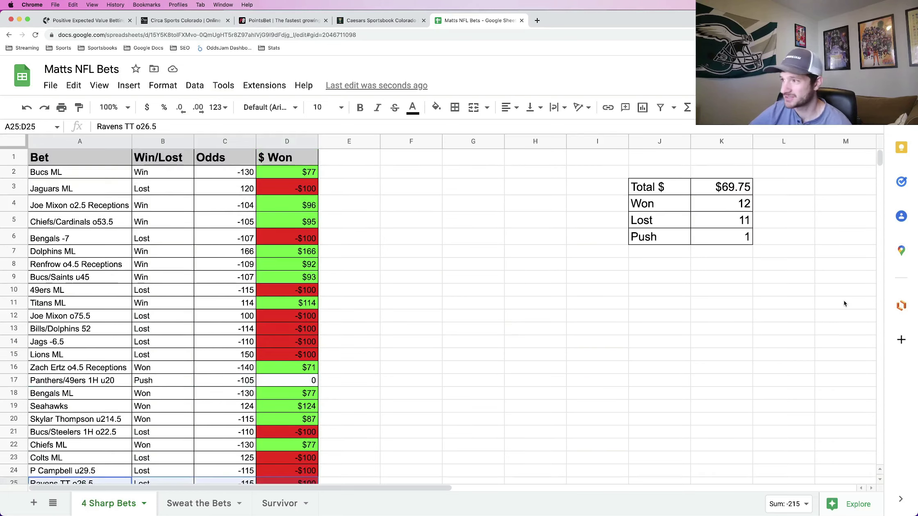
click(731, 193)
drag(730, 199, 734, 236)
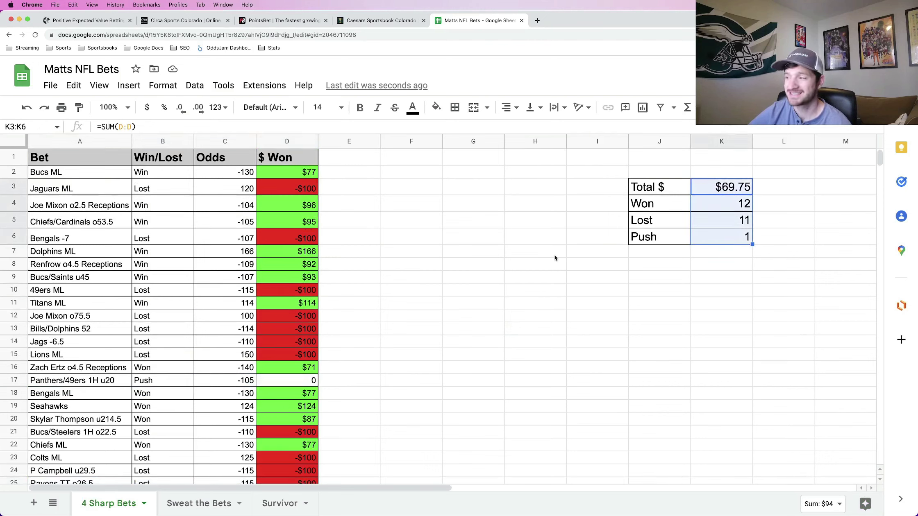
click(743, 189)
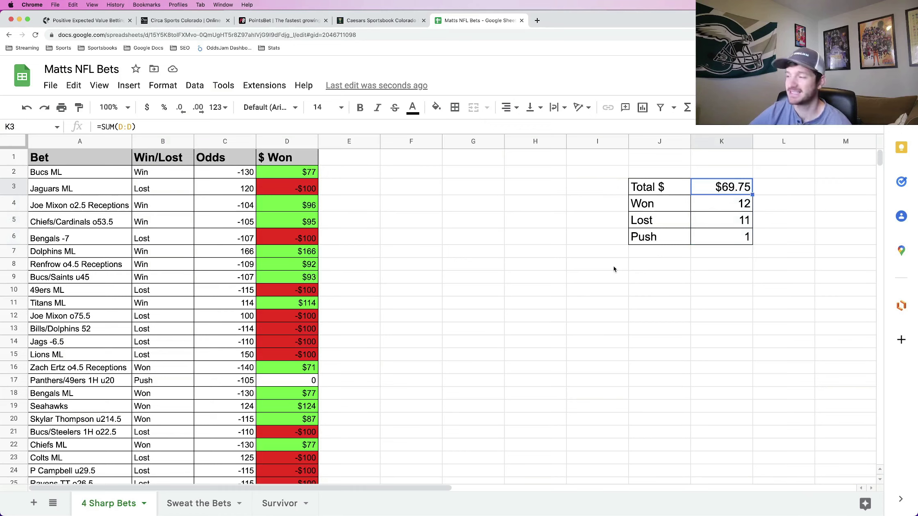
click(749, 204)
click(740, 224)
click(713, 241)
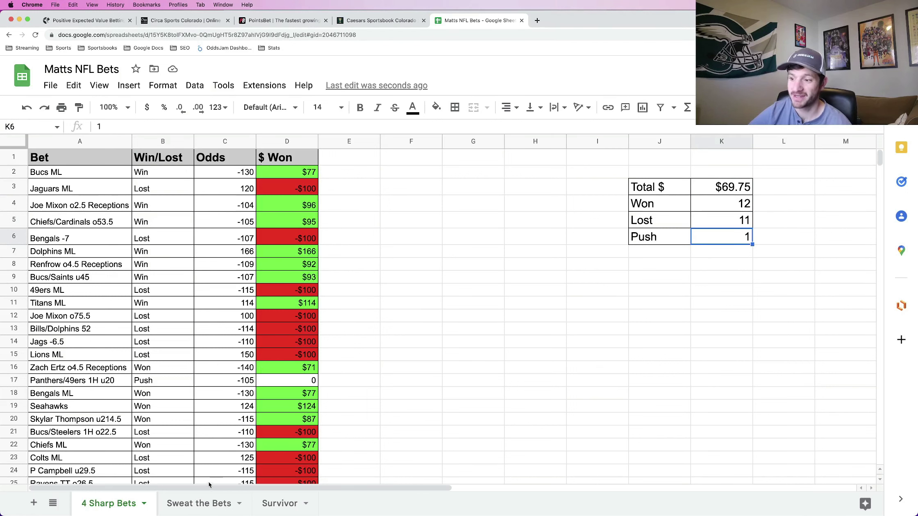
On the Sweat the Bets sheet, highlight the Chiefs ML, Titans/Colts o41.5 and Bucs -10 bets, then the Won/Lost/Push counts.
click(198, 503)
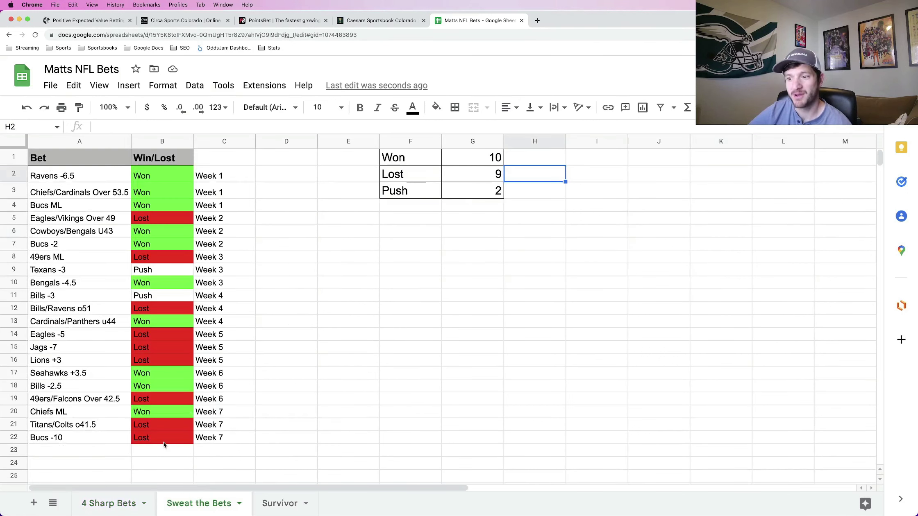
drag(125, 414, 162, 417)
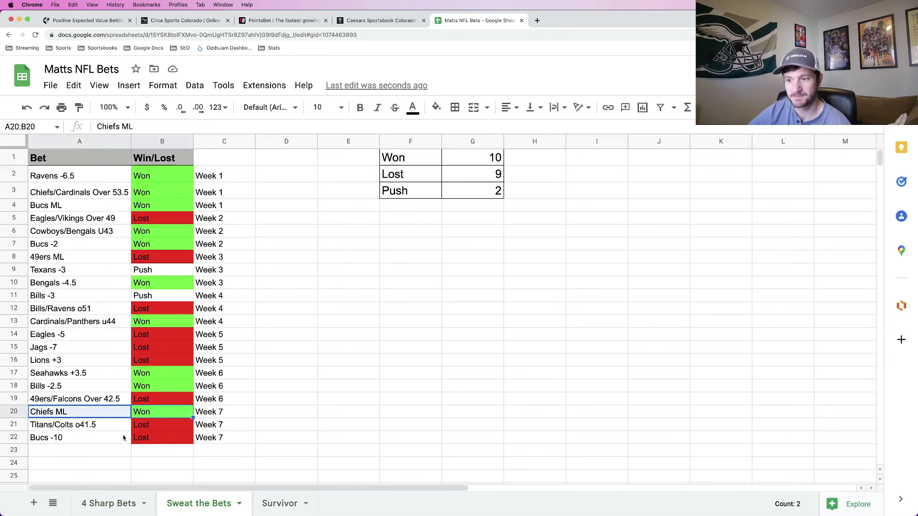
drag(124, 432, 145, 428)
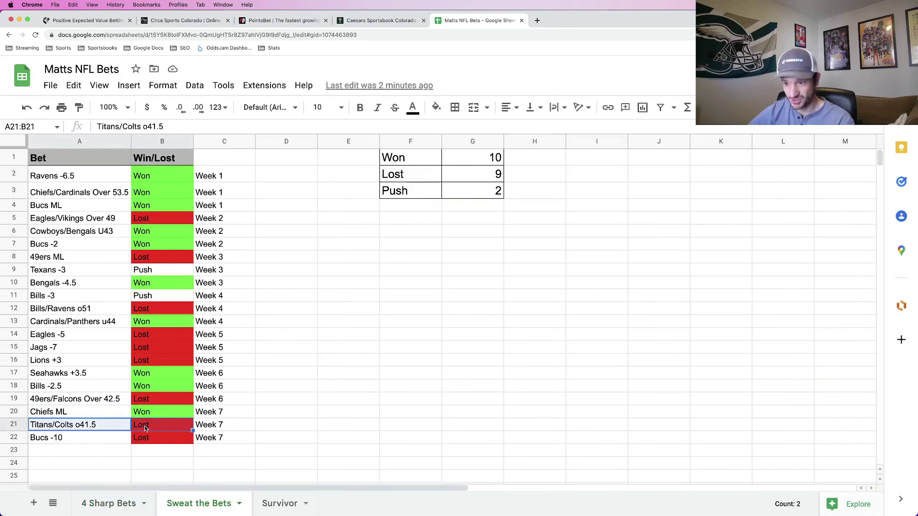
drag(95, 442, 161, 444)
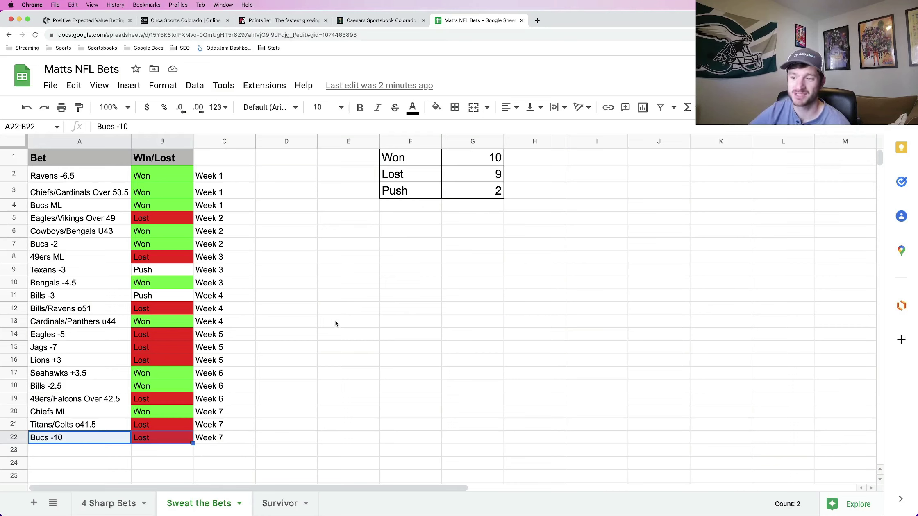
drag(481, 157, 476, 194)
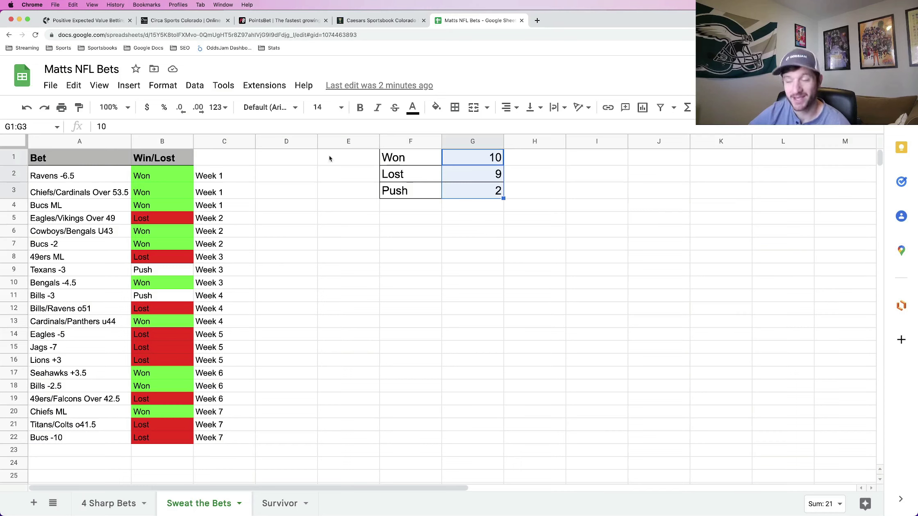
Return to OddsJam's Positive EV page, zoom the browser in, and highlight the page heading.
click(90, 21)
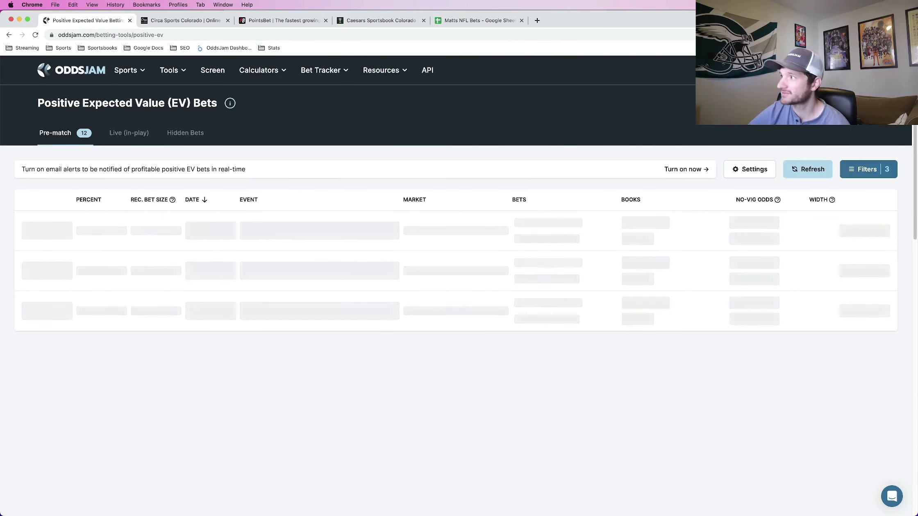
click(909, 35)
click(900, 127)
click(519, 139)
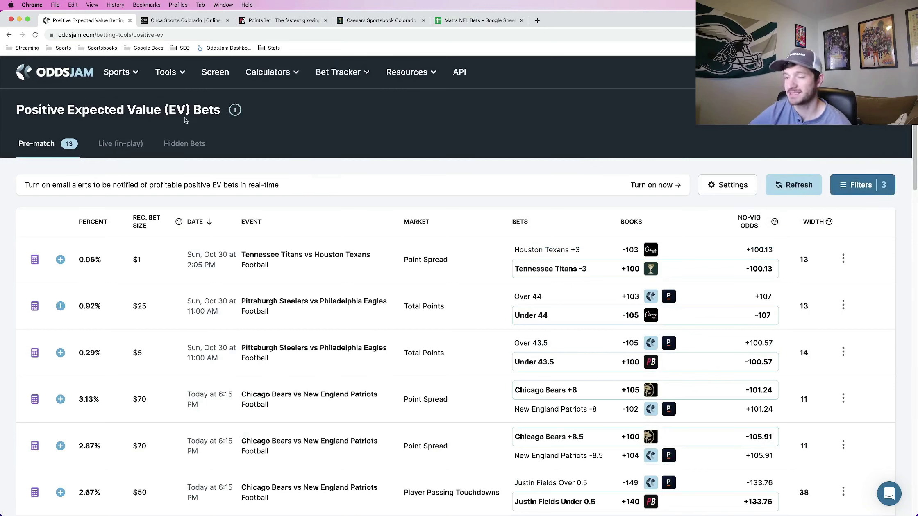
triple_click(135, 109)
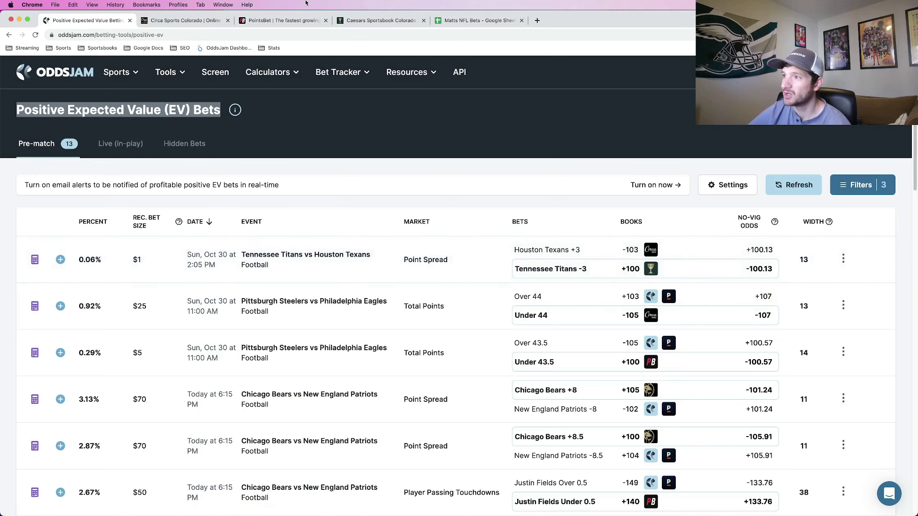
Go to Caesars Sportsbook's NFL football betting page and scroll to the Titans game.
click(381, 22)
click(277, 139)
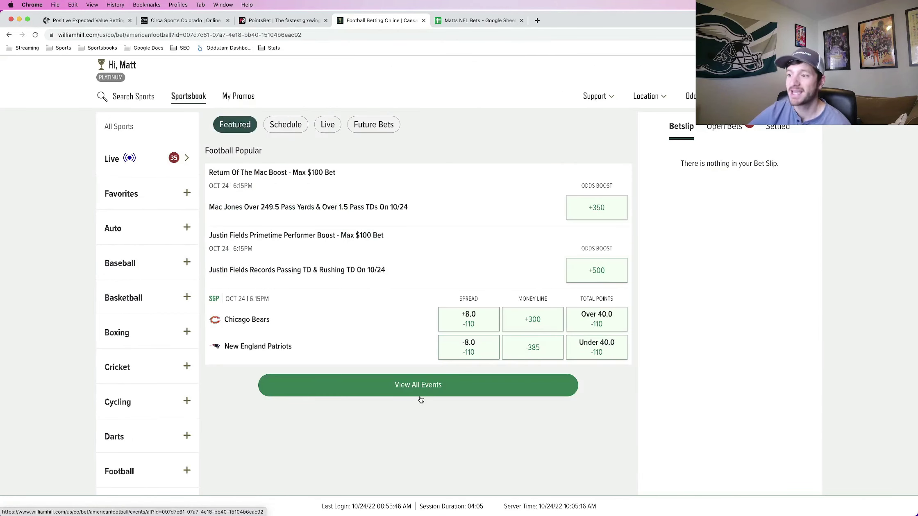
scroll(364, 385, down, 1)
scroll(364, 386, down, 10)
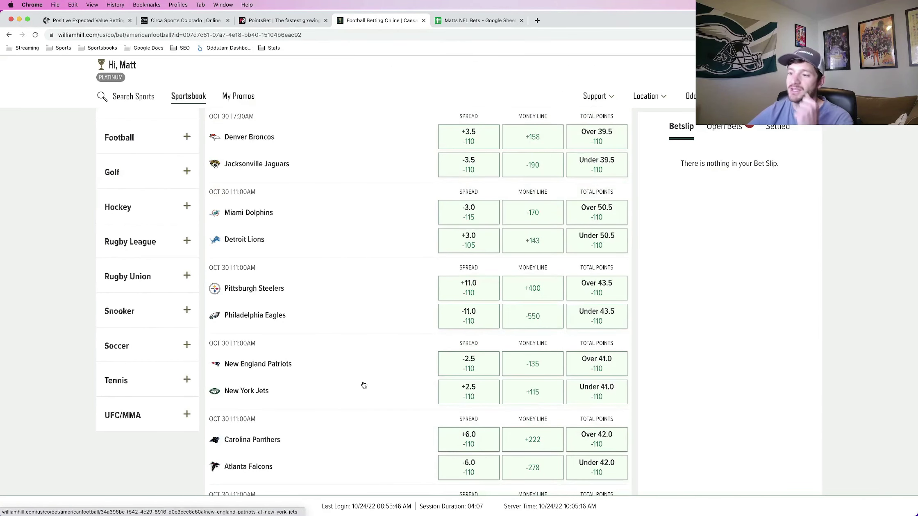
scroll(363, 385, down, 5)
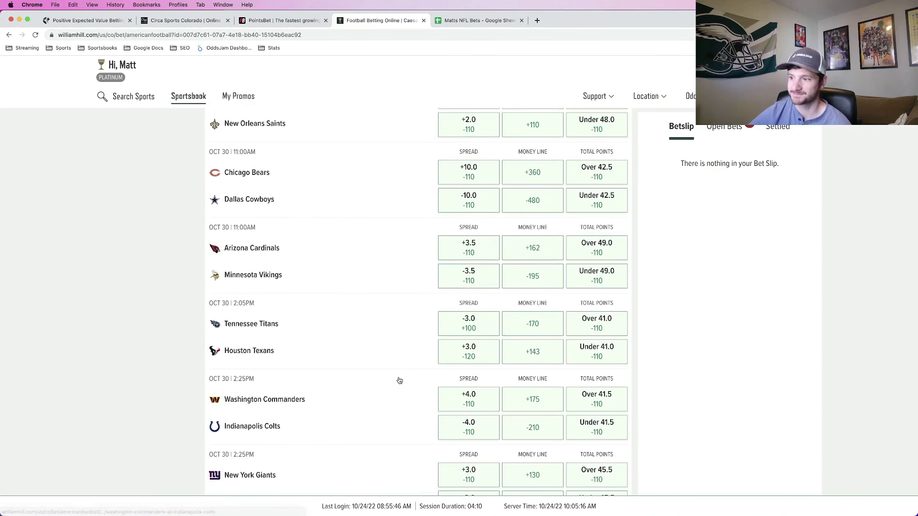
Place a $50 bet on Titans -3 at +100, then return to the OddsJam list.
click(470, 331)
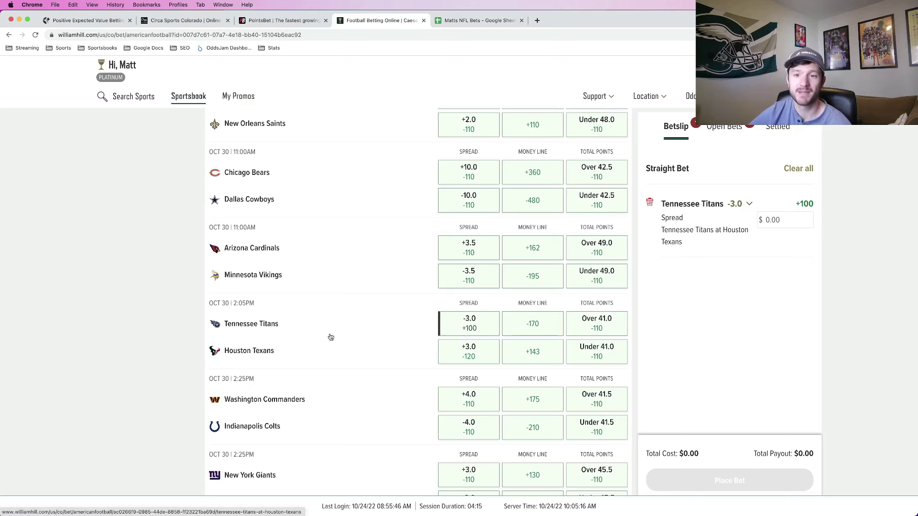
click(786, 221)
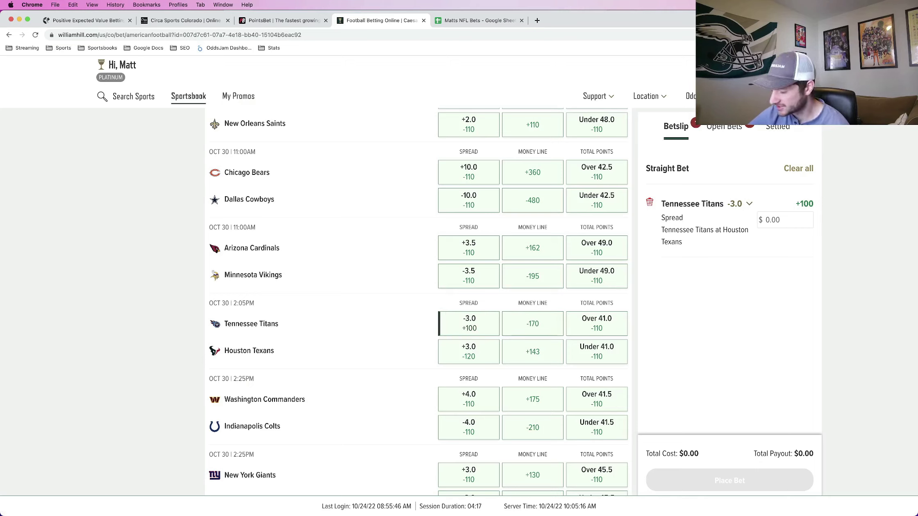
text(50)
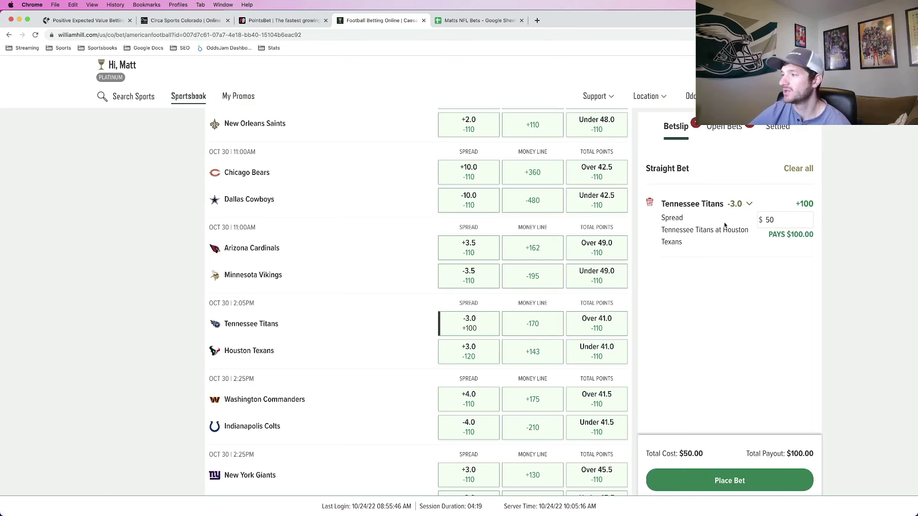
click(740, 476)
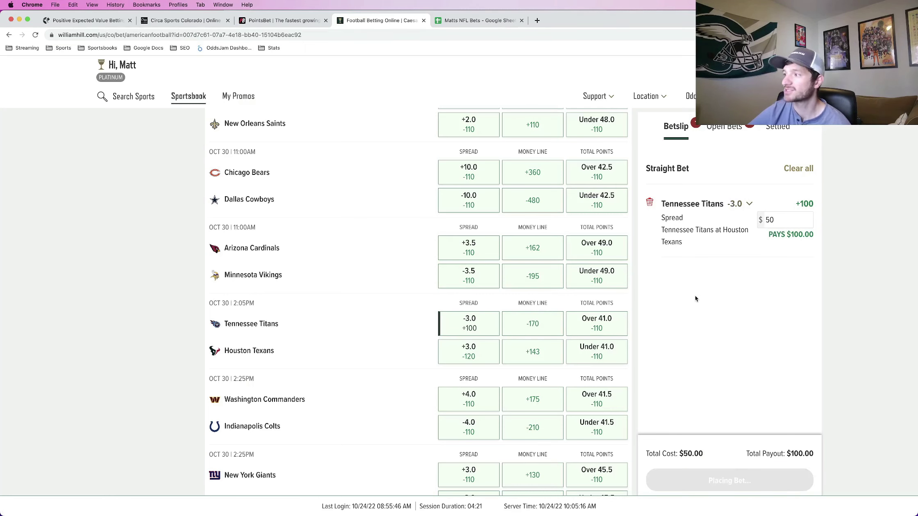
click(93, 20)
Expand the Titans–Texans spread row to show every book's odds, and highlight the NO-VIG ODDS column.
click(456, 267)
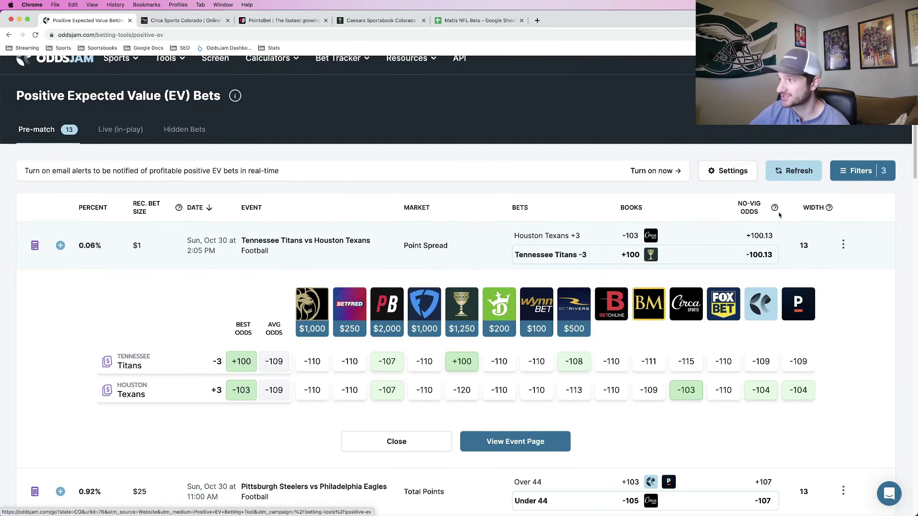
triple_click(758, 205)
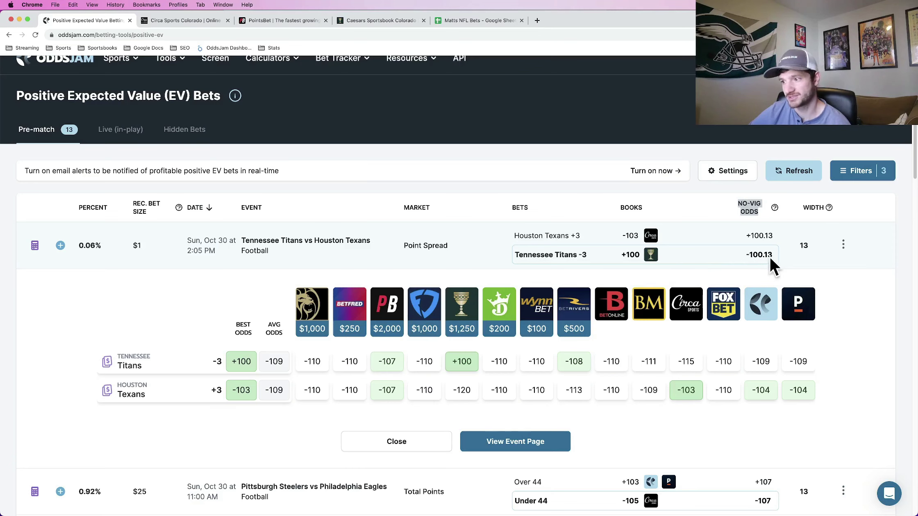
scroll(435, 283, down, 2)
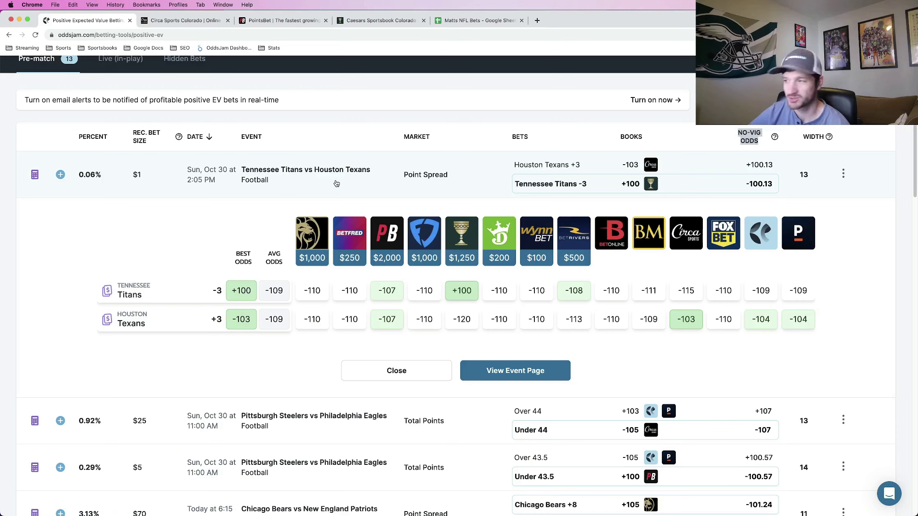
Save Caesars' Titans -3 at +100 to the tracker with a $50 stake, then expand Steelers–Eagles total points.
click(468, 295)
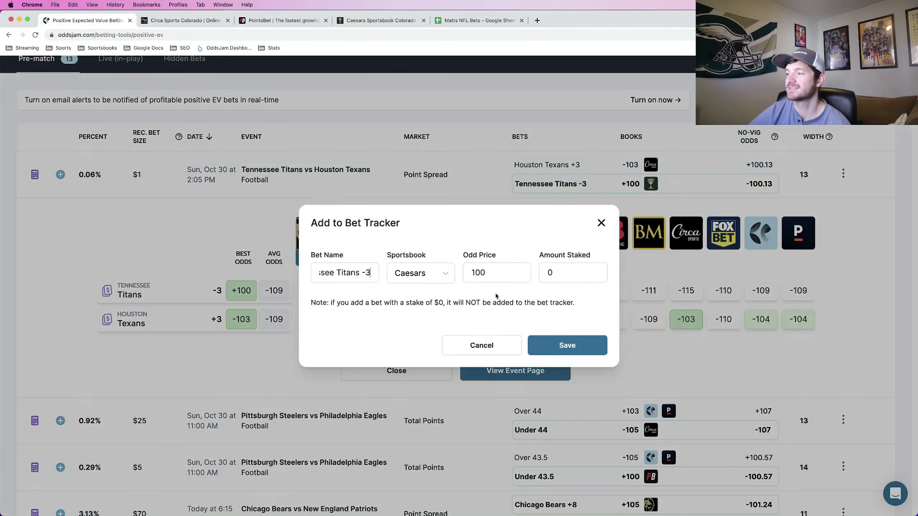
click(574, 273)
double_click(551, 273)
text(80)
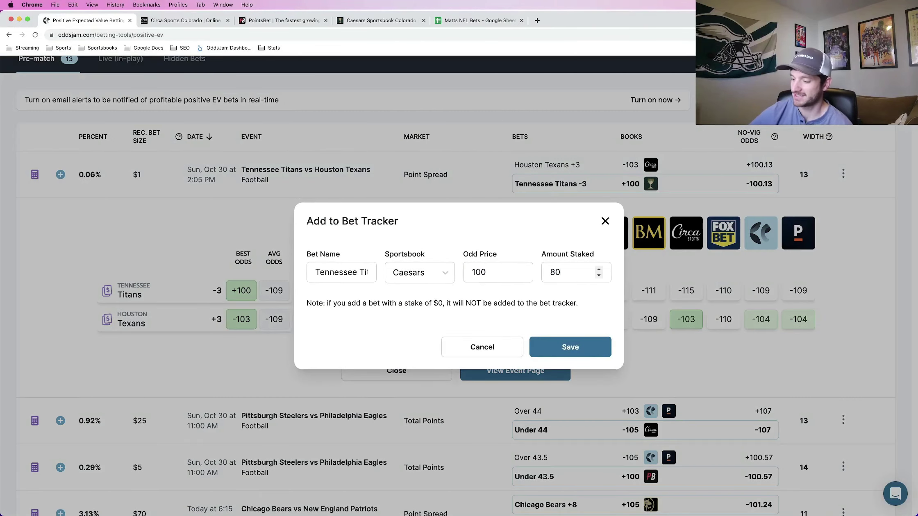
key(BackSpace)
key(BackSpace)
text(50)
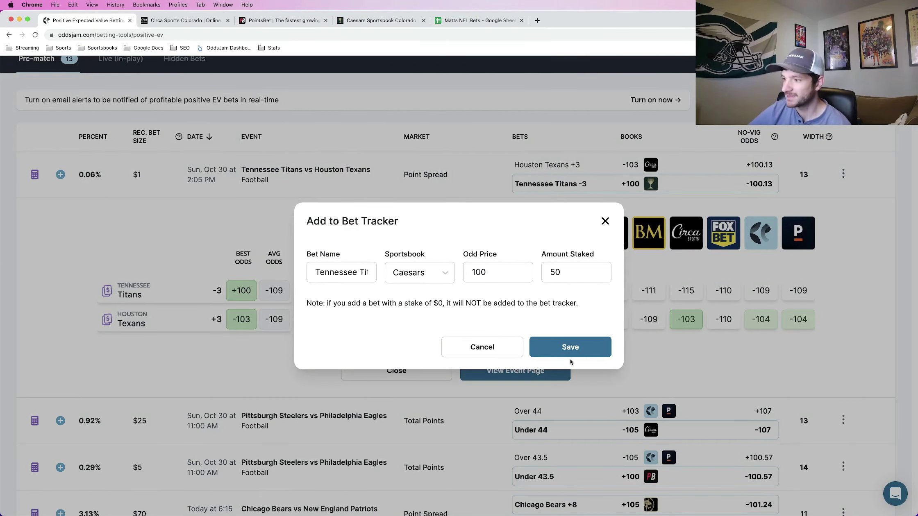
click(558, 353)
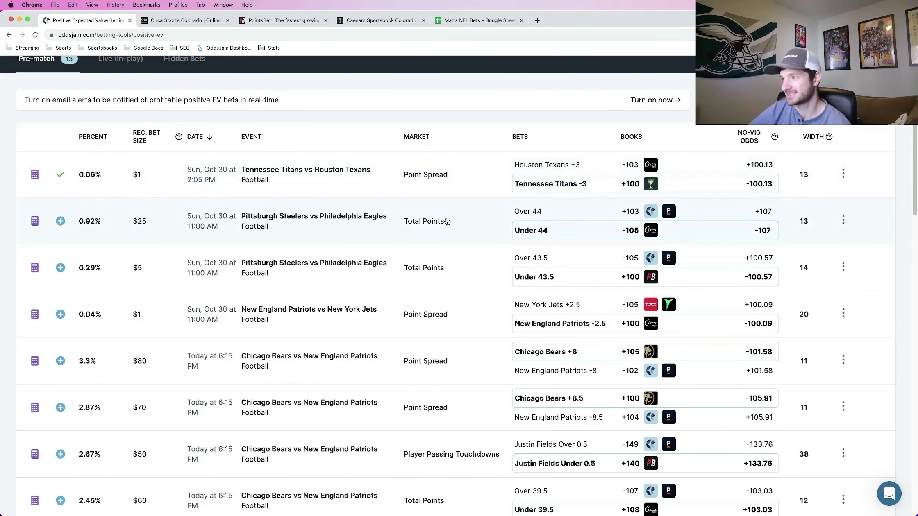
click(356, 236)
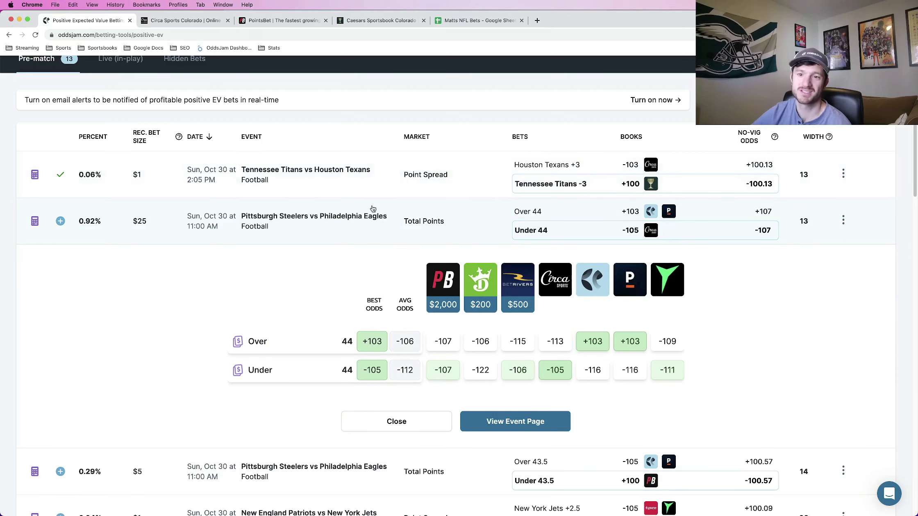
Open Circa Sports' pro football listings and the Steelers vs Eagles game page.
click(184, 20)
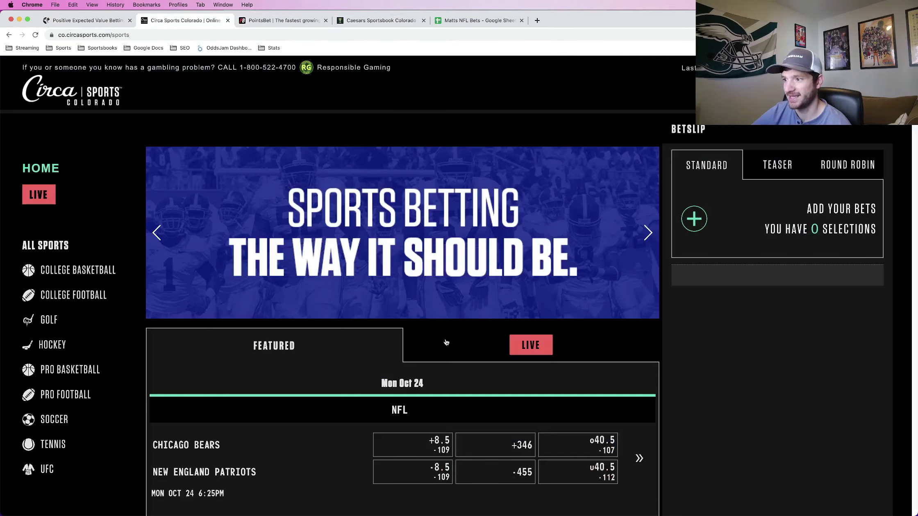
click(63, 395)
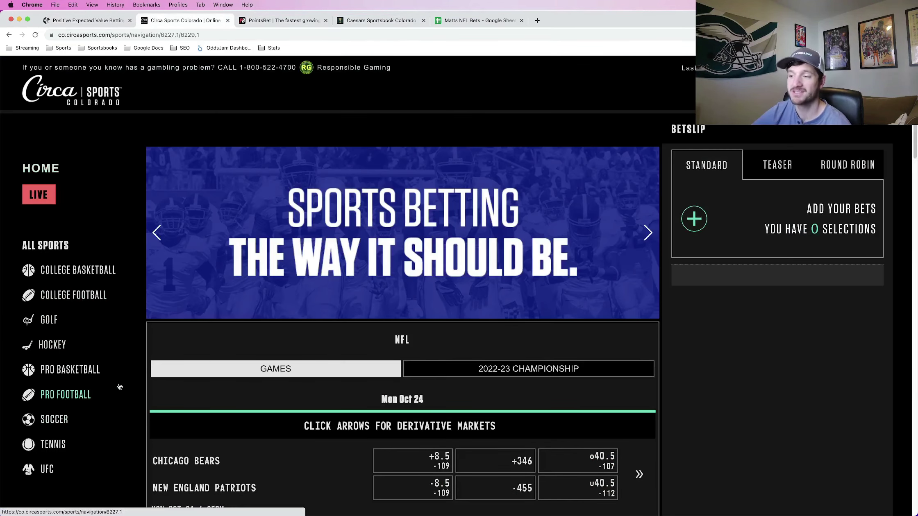
scroll(404, 304, down, 15)
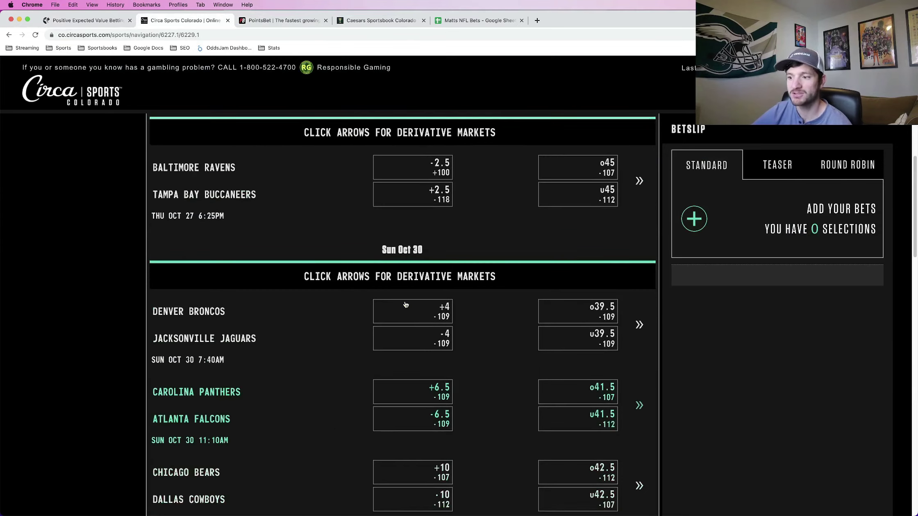
scroll(405, 305, down, 8)
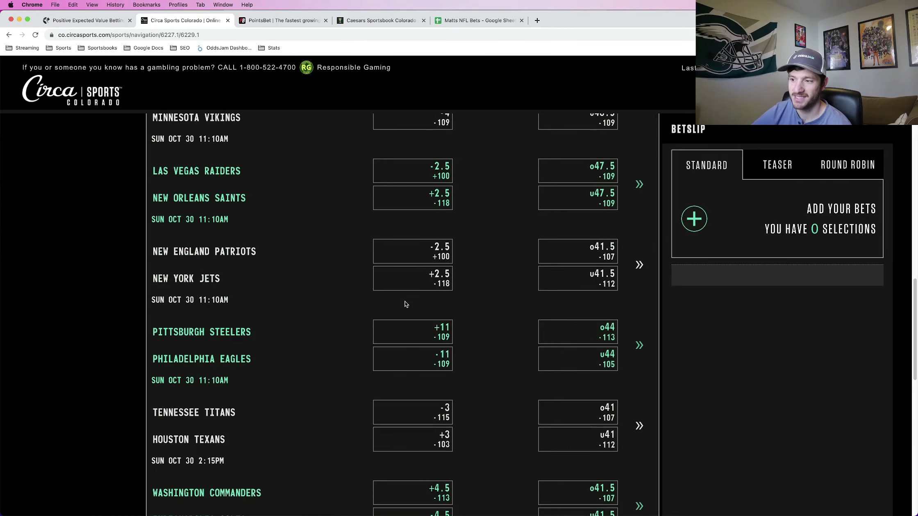
click(214, 343)
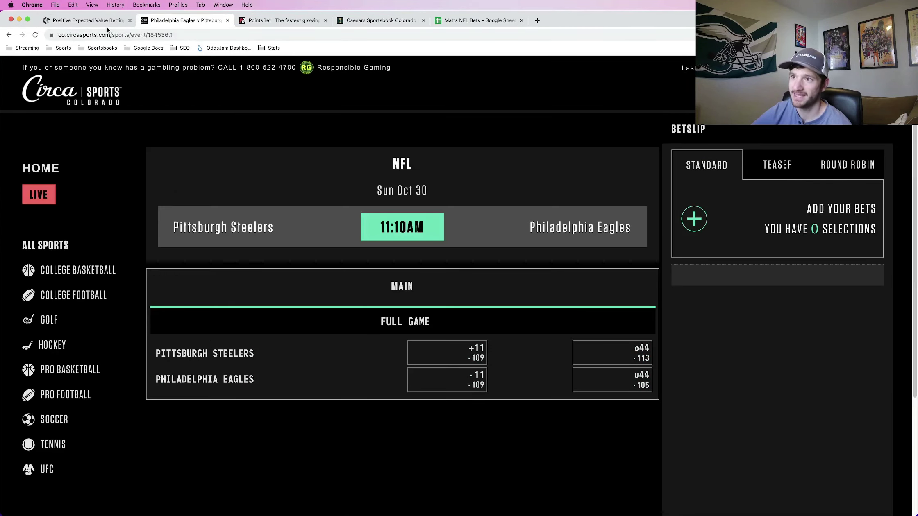
click(97, 20)
scroll(670, 349, down, 5)
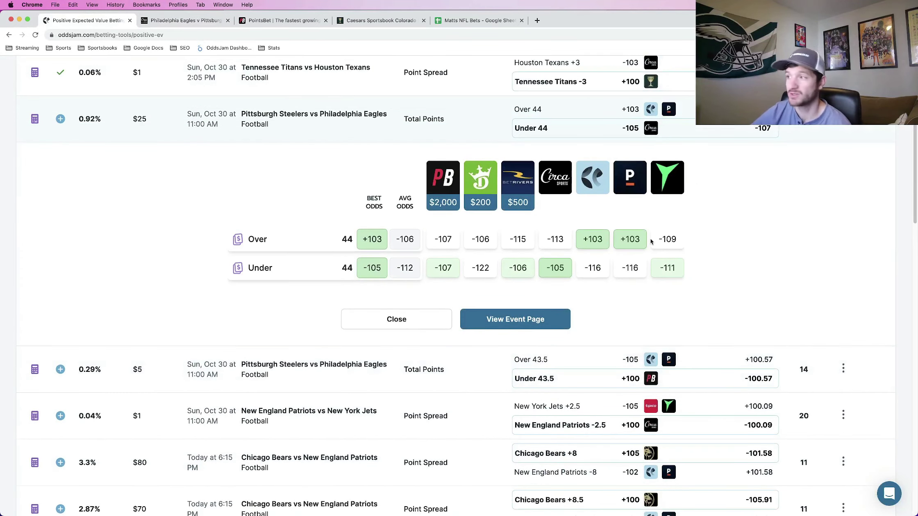
scroll(660, 204, up, 1)
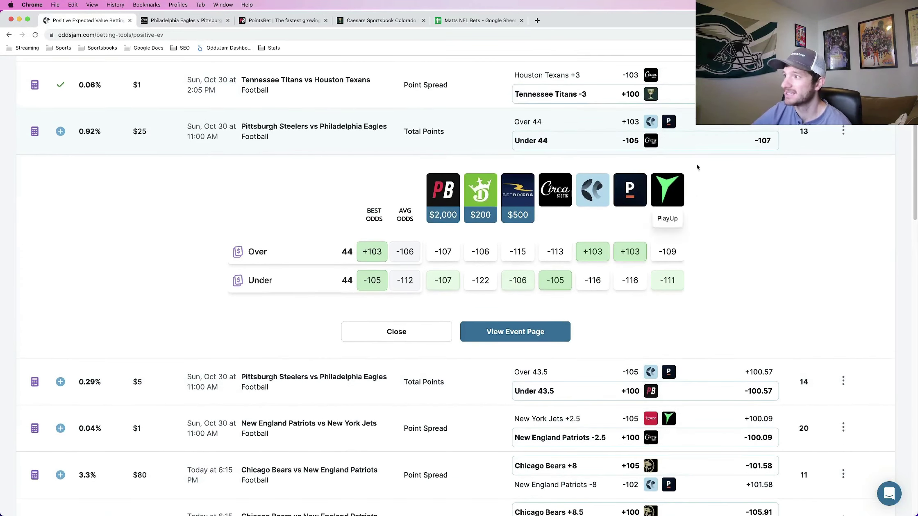
Place a $50 Under 44 bet at -105 on Steelers–Eagles, then return to OddsJam.
click(655, 144)
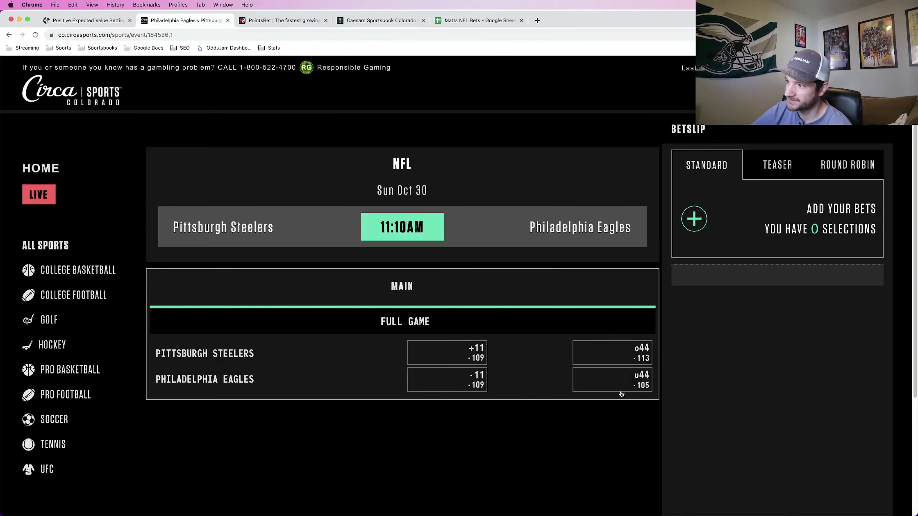
click(621, 394)
click(775, 298)
text(50)
click(777, 412)
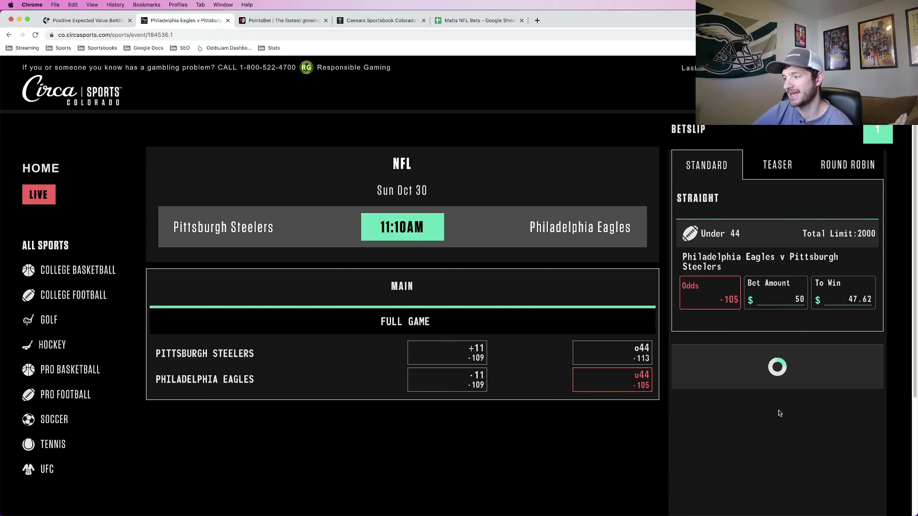
click(88, 20)
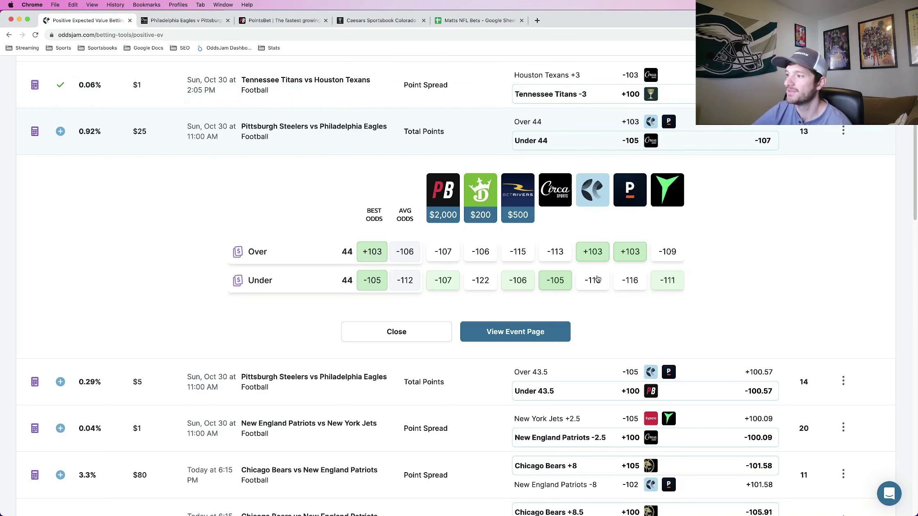
Save Circa's Under 44 at -105 to the bet tracker with a $50 stake.
click(564, 281)
double_click(623, 273)
text(50)
click(605, 354)
scroll(606, 353, up, 3)
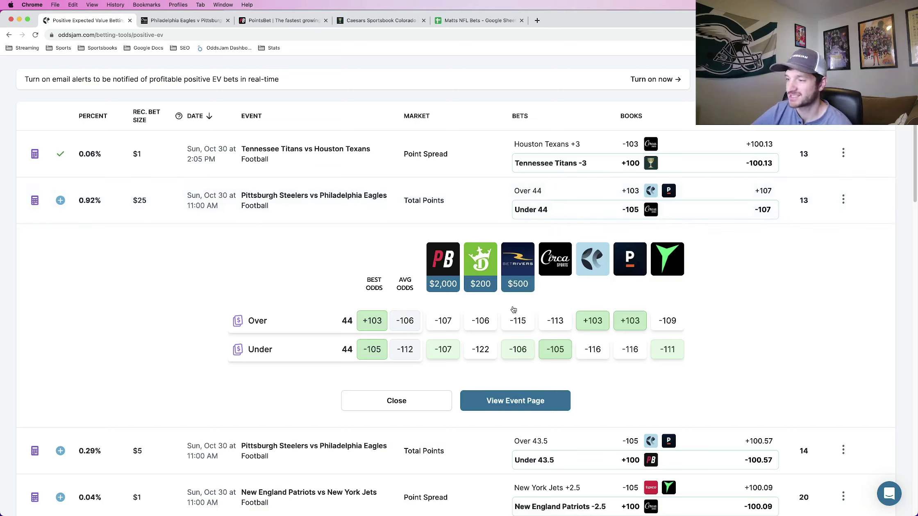
super+click(527, 402)
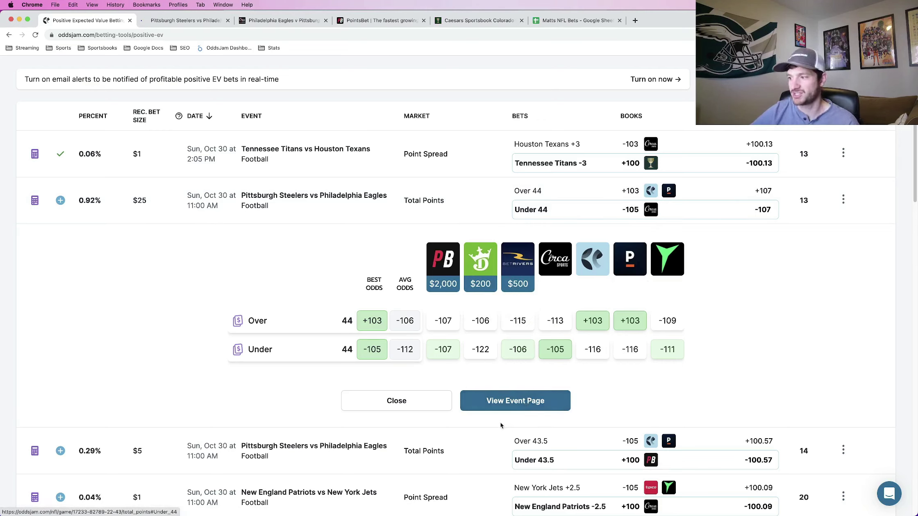
click(208, 22)
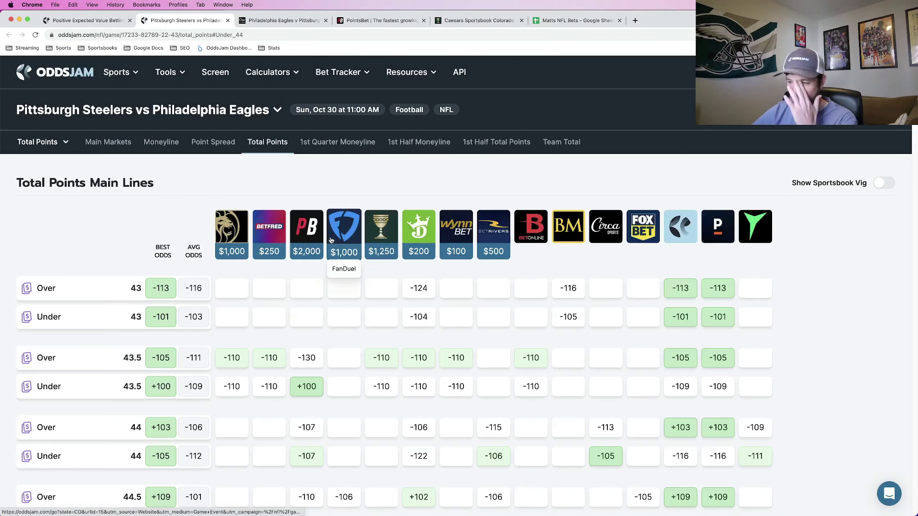
scroll(331, 240, down, 2)
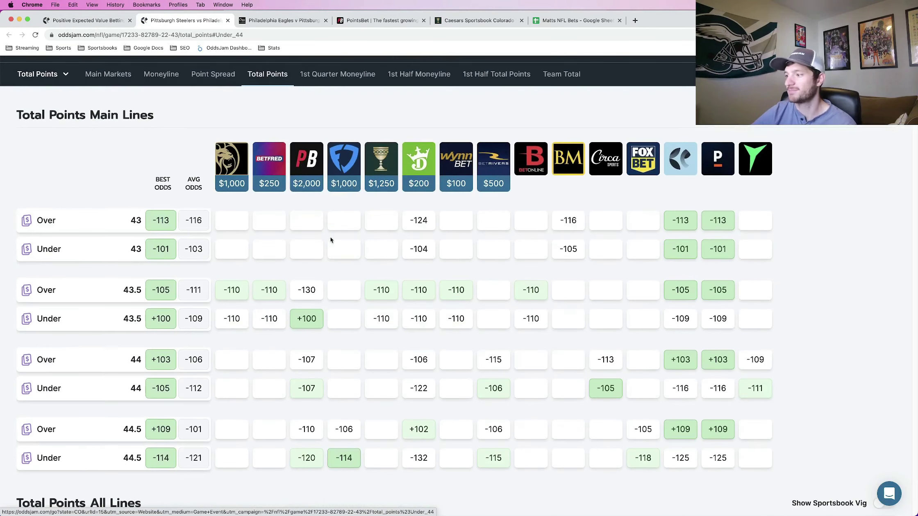
scroll(360, 258, down, 1)
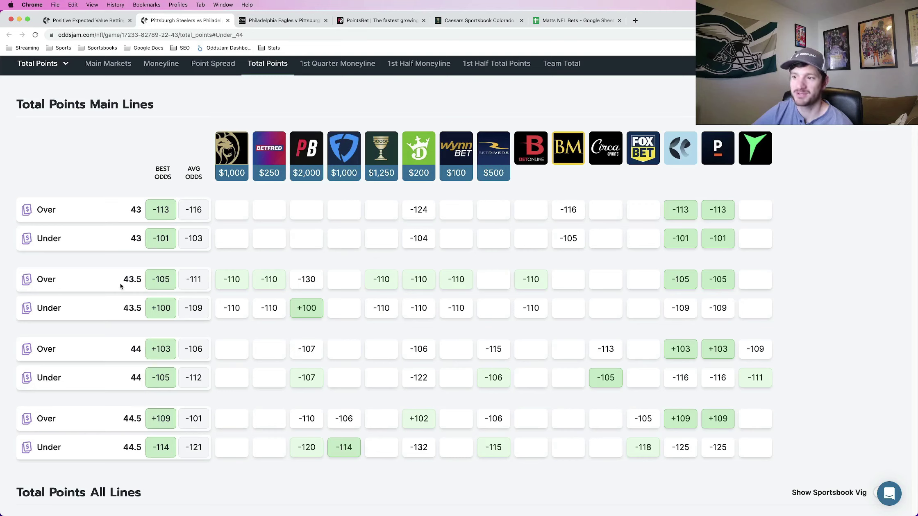
drag(120, 285, 159, 279)
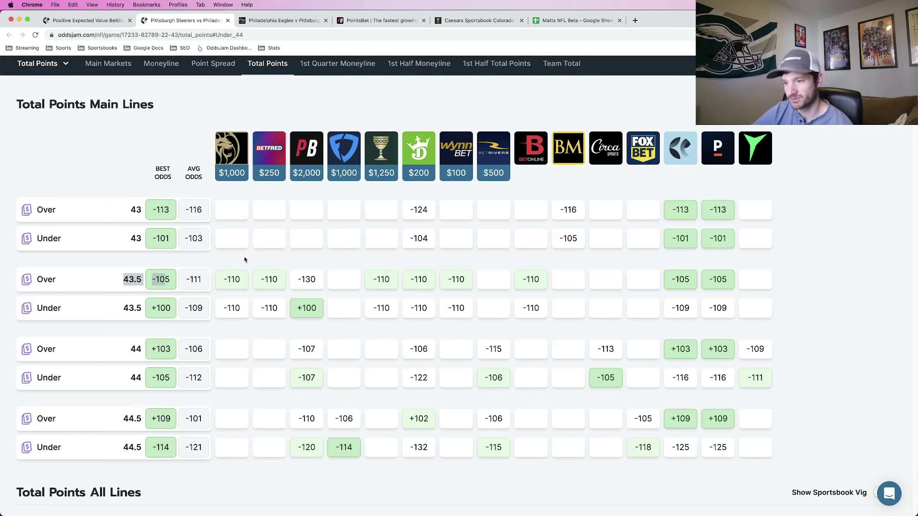
drag(129, 349, 135, 349)
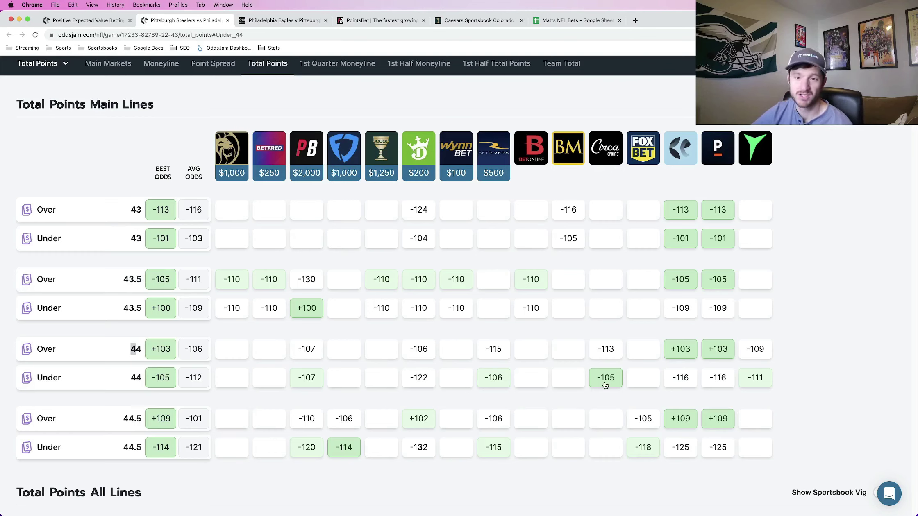
drag(123, 283, 142, 282)
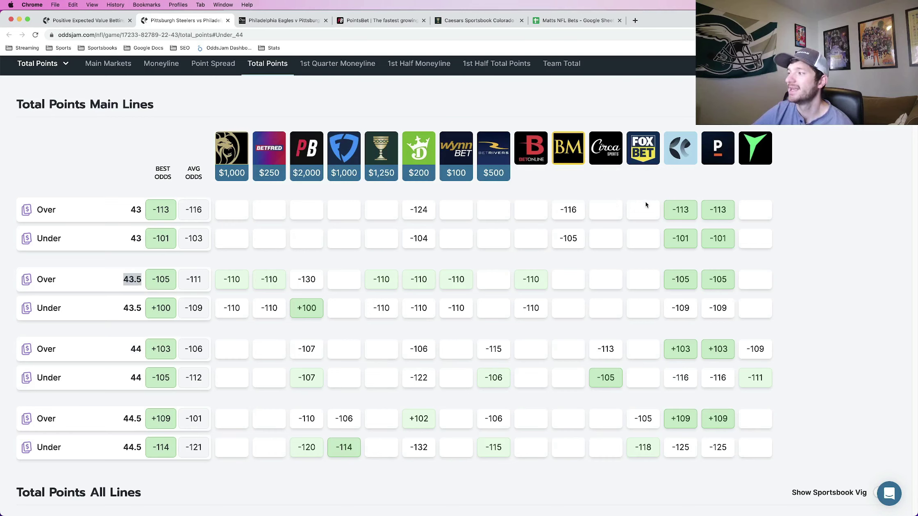
drag(123, 309, 140, 312)
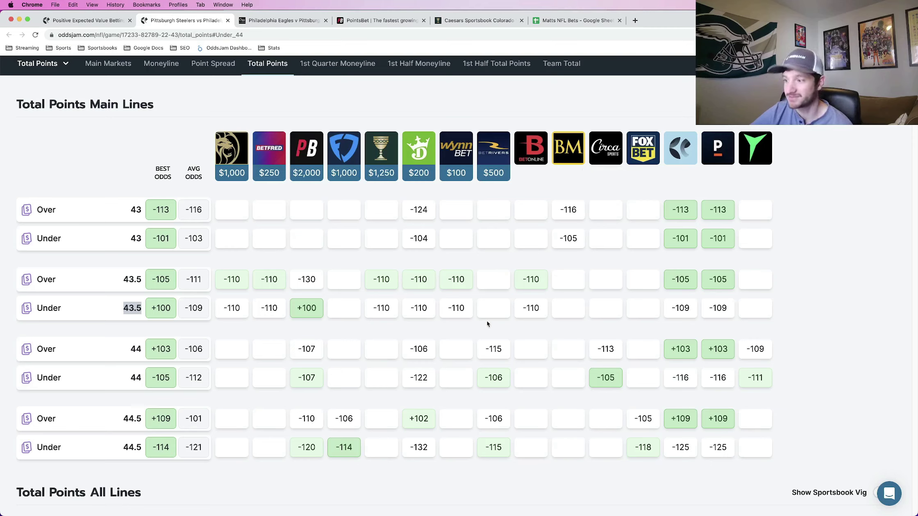
Highlight the 44.5 total line in the Steelers–Eagles odds comparison.
double_click(133, 448)
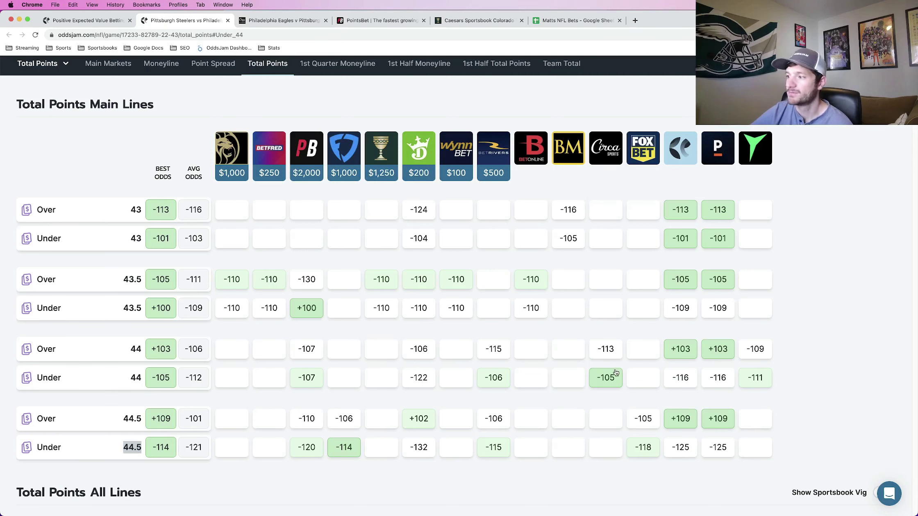
In OddsJam, collapse the Steelers–Eagles comparison and expand the Patriots vs Jets spread odds.
click(54, 23)
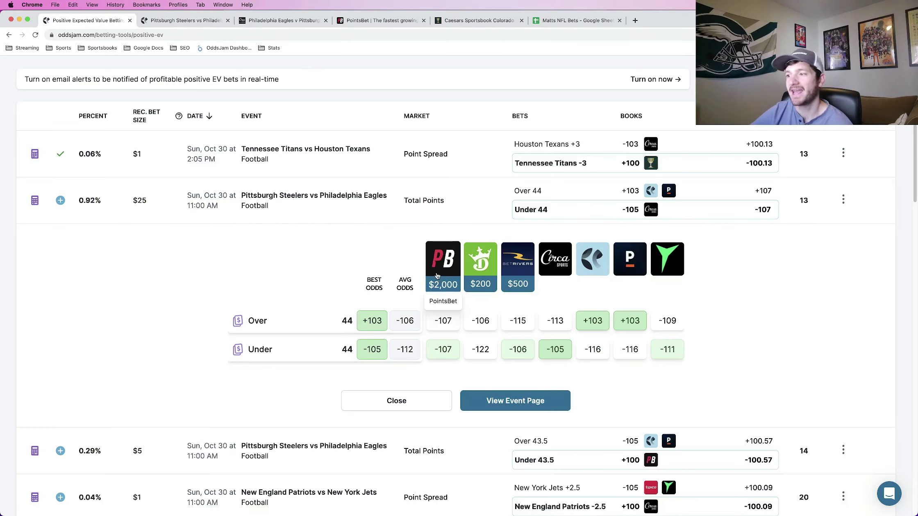
click(388, 199)
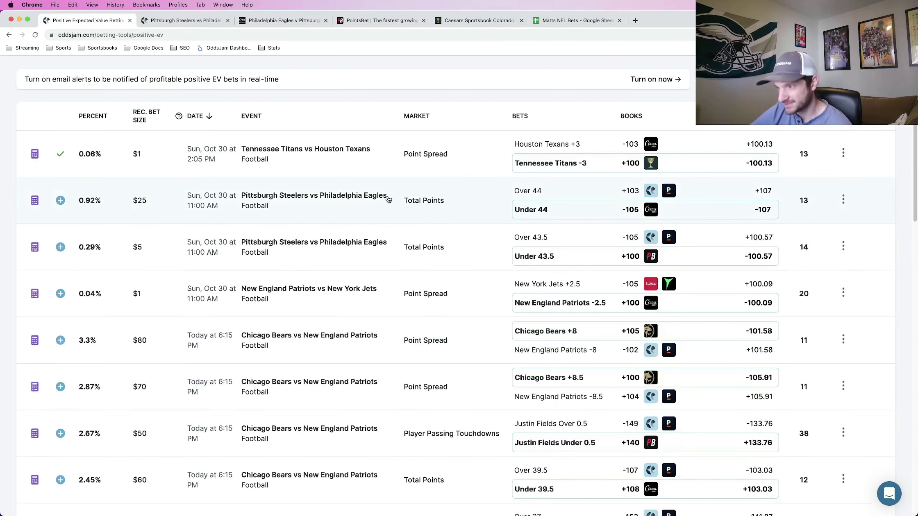
click(390, 293)
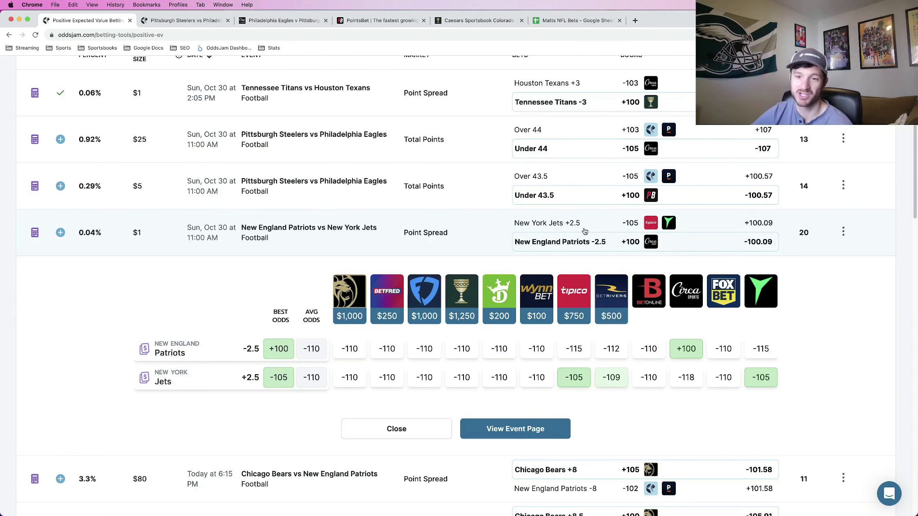
On Circa's pro football page, clear the old betslip and bet $50 on Patriots -2.5 at +100.
click(287, 21)
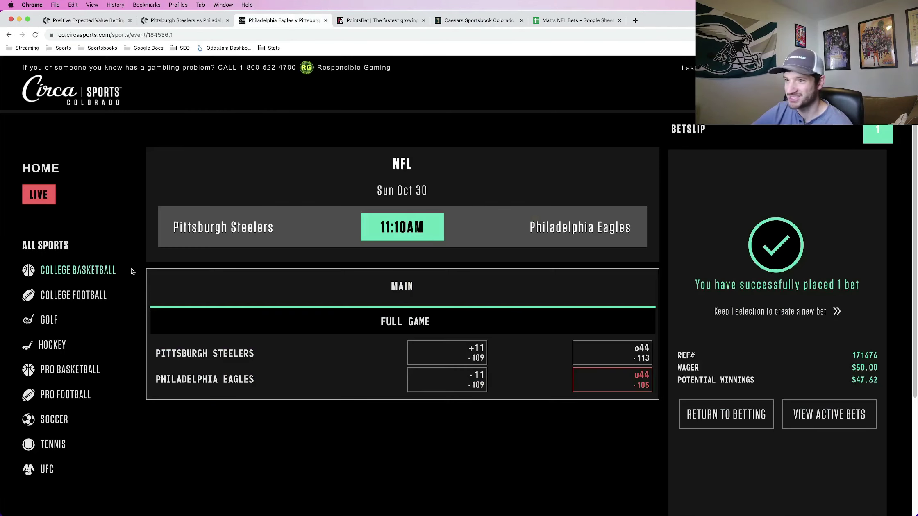
click(71, 397)
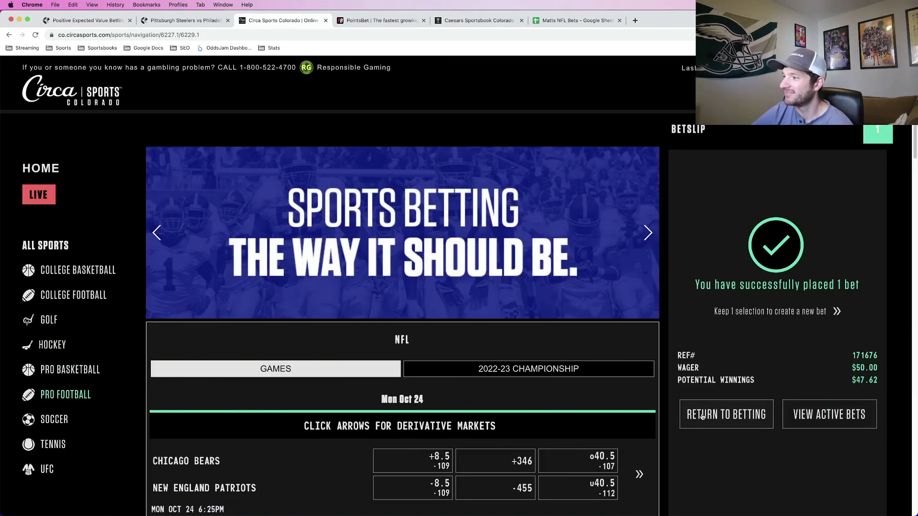
scroll(397, 430, down, 2)
click(756, 427)
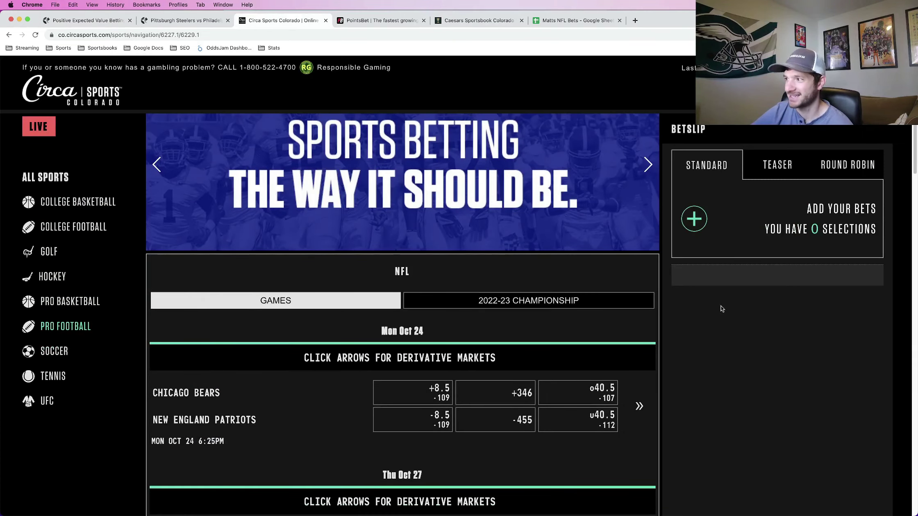
scroll(410, 365, down, 7)
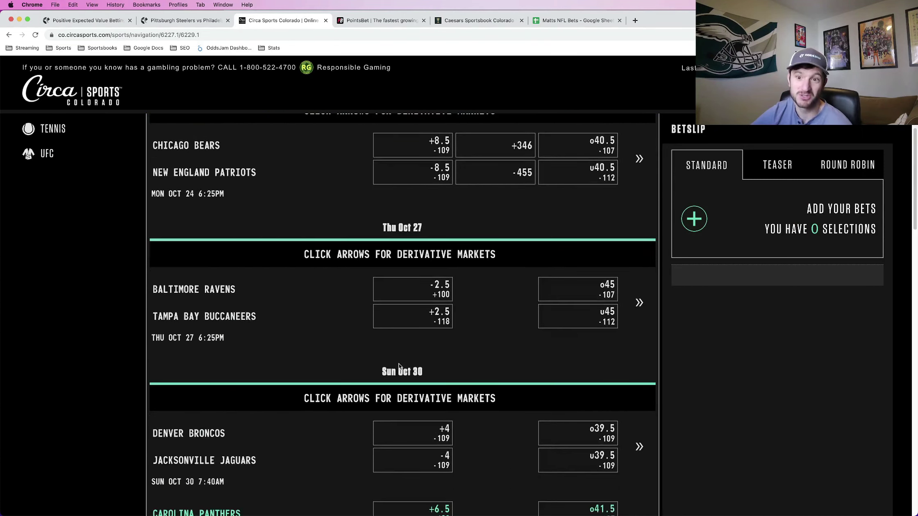
scroll(374, 374, down, 14)
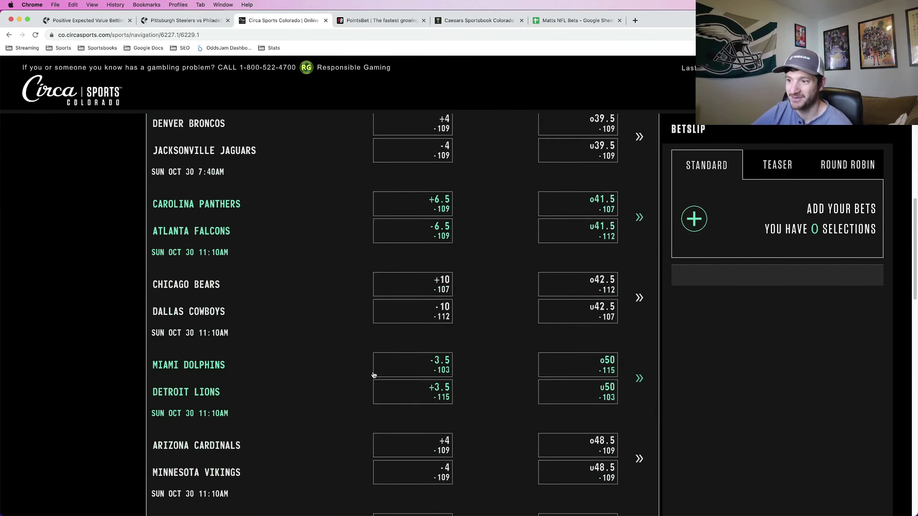
click(443, 434)
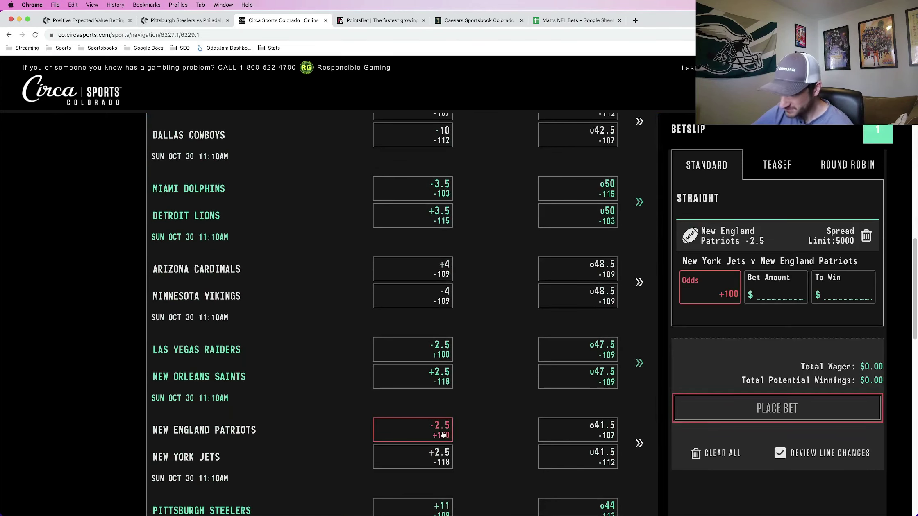
click(773, 288)
text(50)
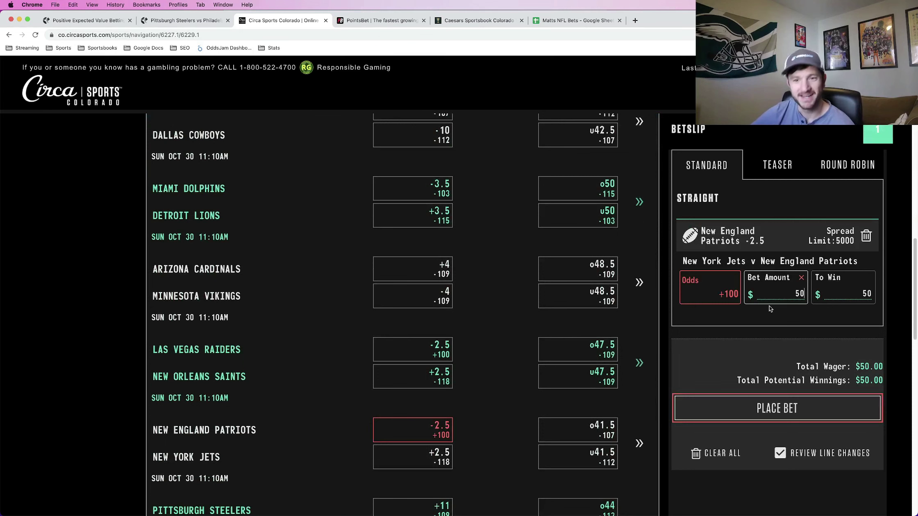
click(766, 409)
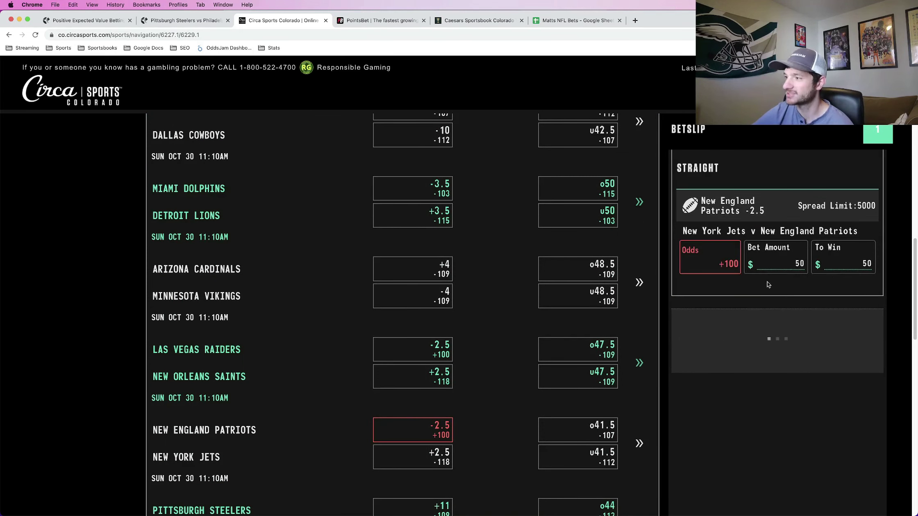
Back on the Patriots–Jets comparison, save Circa's +100 Patriots -2.5 with a $50 stake.
click(87, 20)
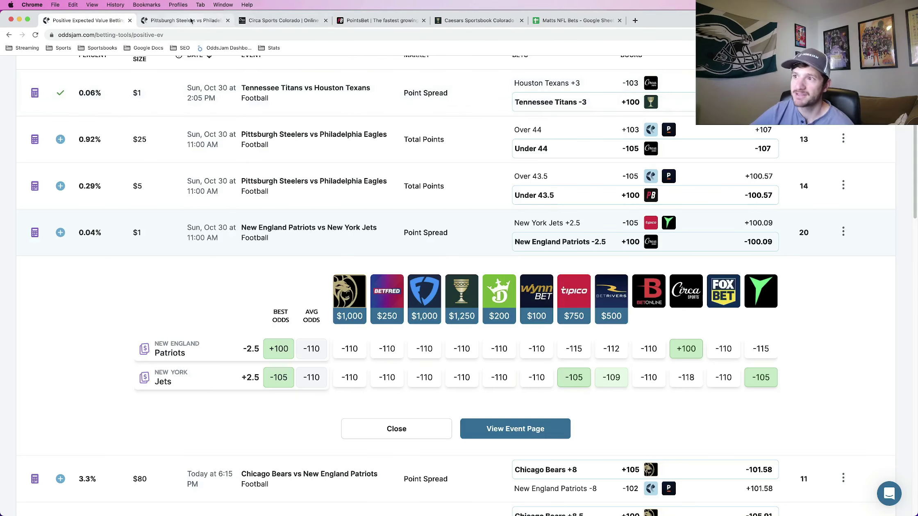
click(228, 20)
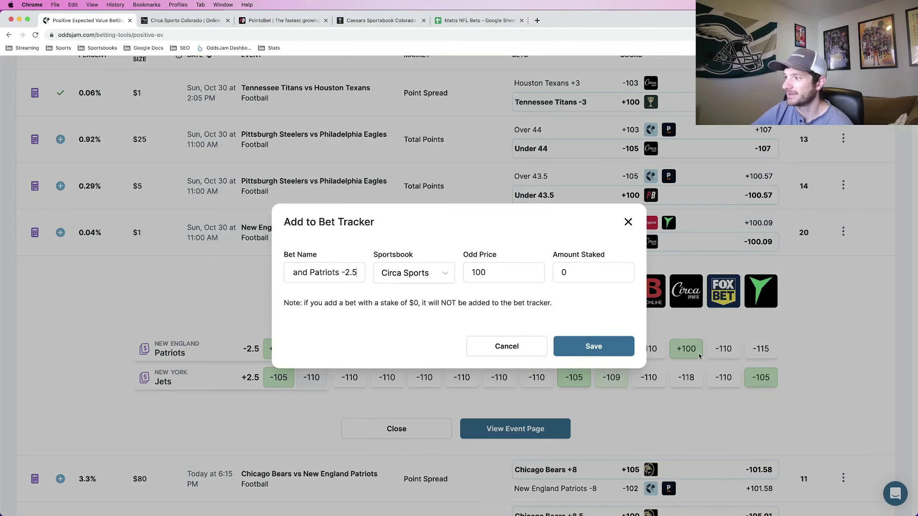
click(697, 352)
click(589, 280)
text(50)
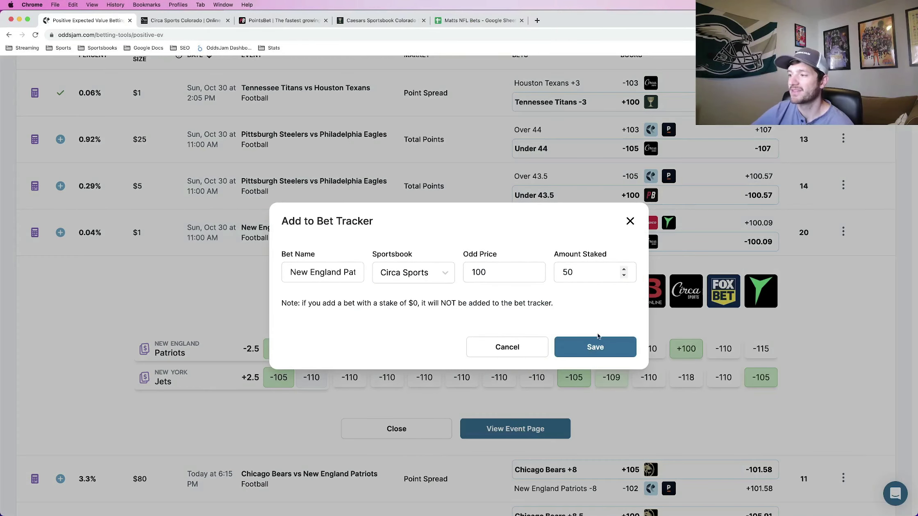
click(597, 340)
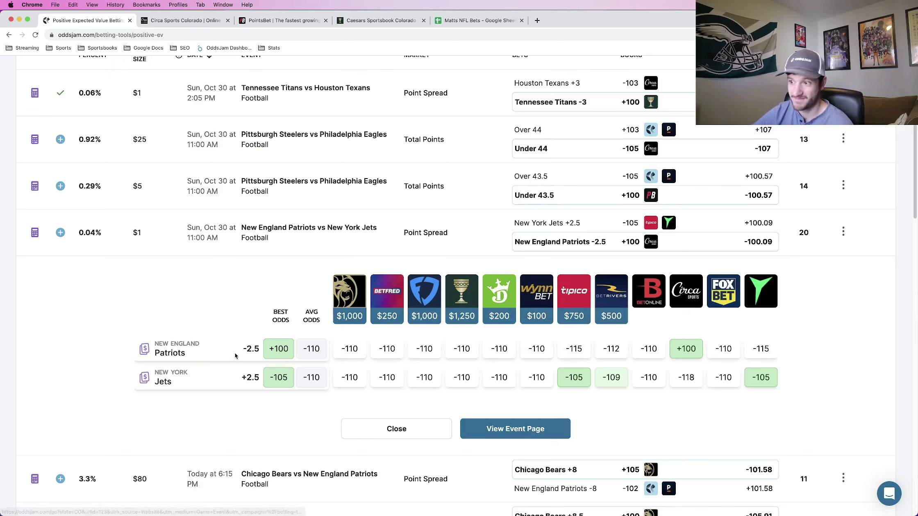
Check the Patriots -2.5 spread on the Patriots vs Jets event page, then return to the positive EV list.
drag(238, 350, 261, 354)
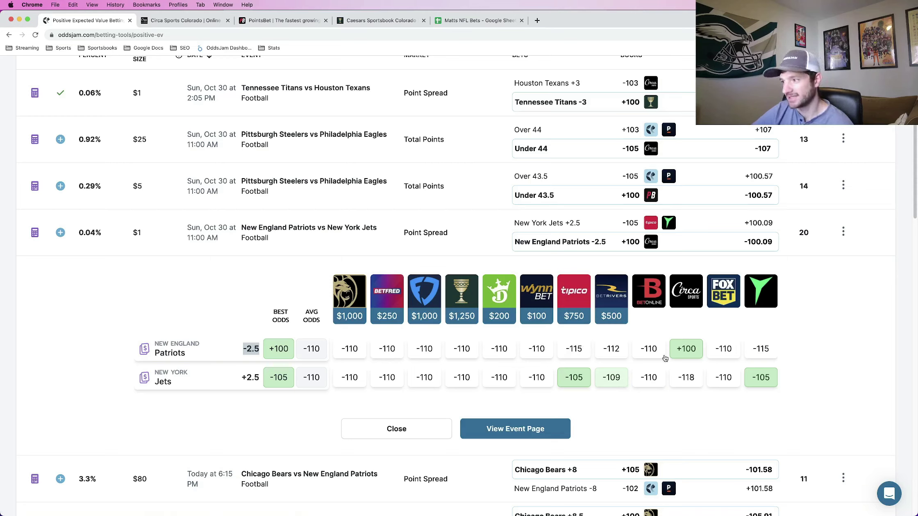
super+click(562, 428)
click(189, 21)
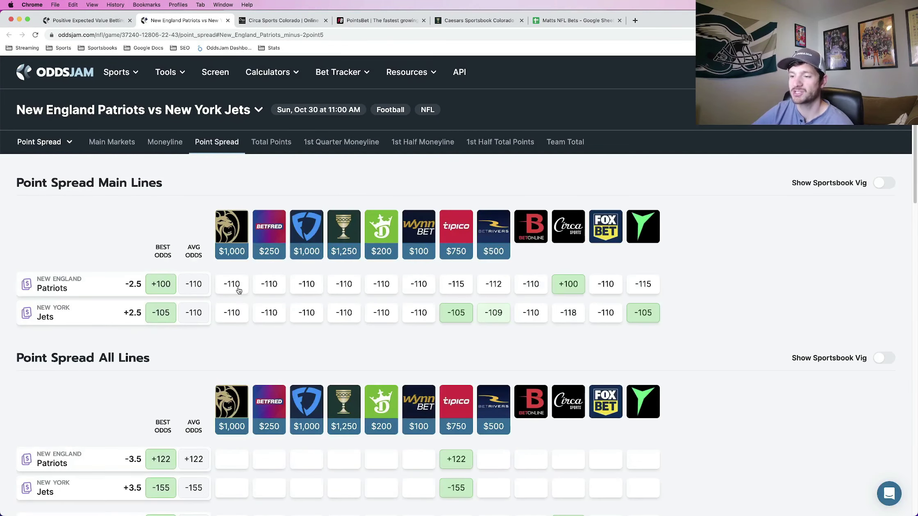
drag(139, 285, 126, 285)
click(98, 20)
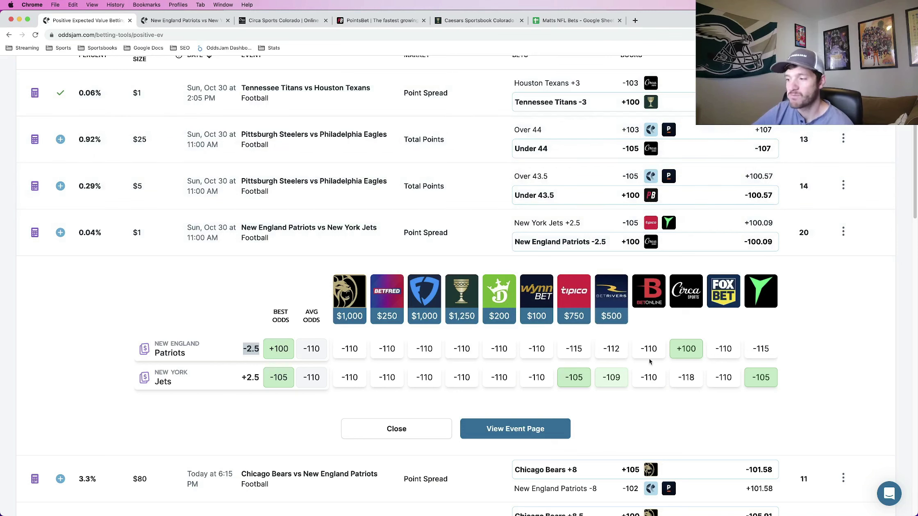
scroll(738, 312, up, 1)
scroll(757, 250, up, 1)
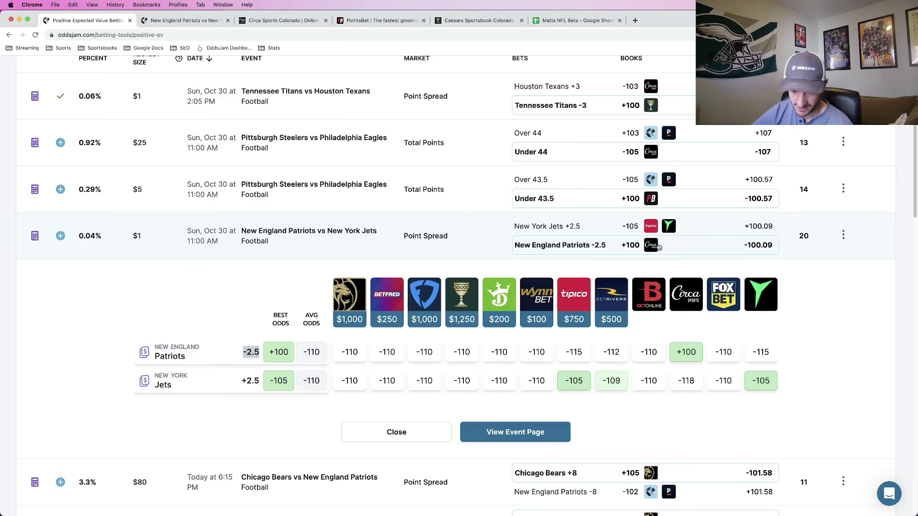
scroll(533, 254, up, 2)
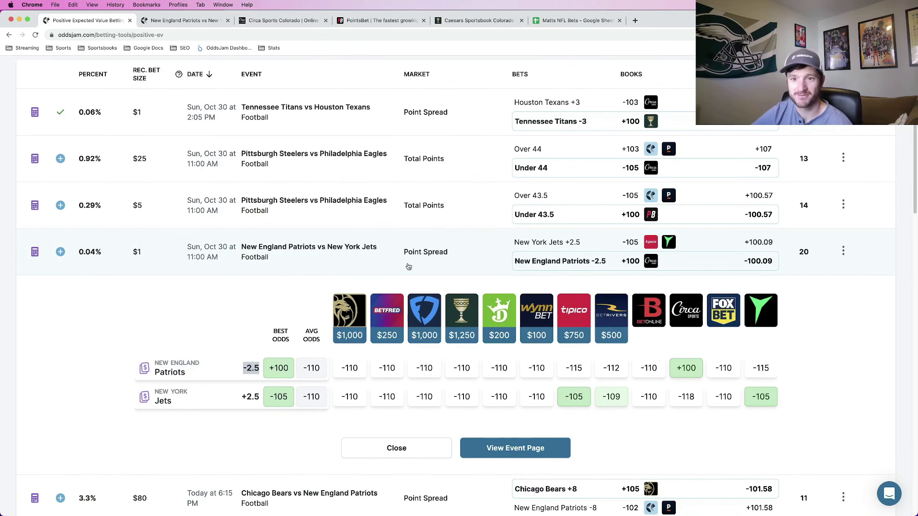
scroll(409, 267, up, 4)
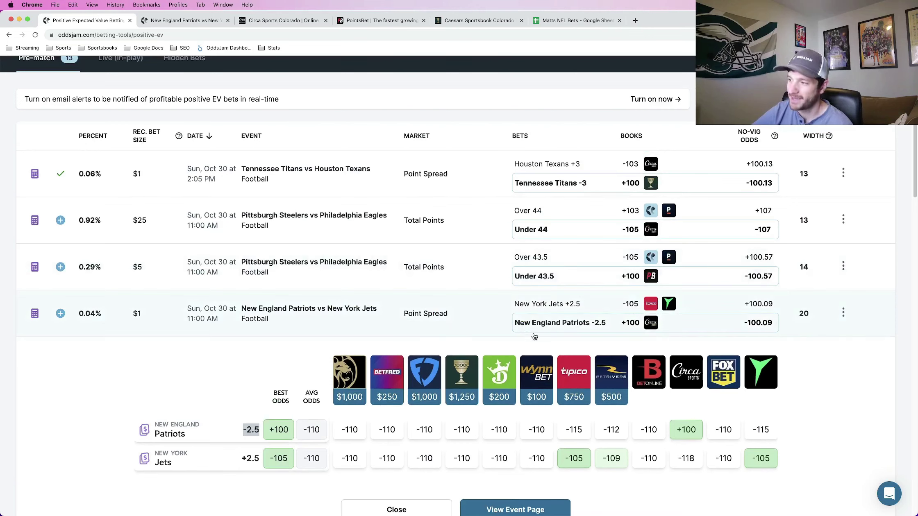